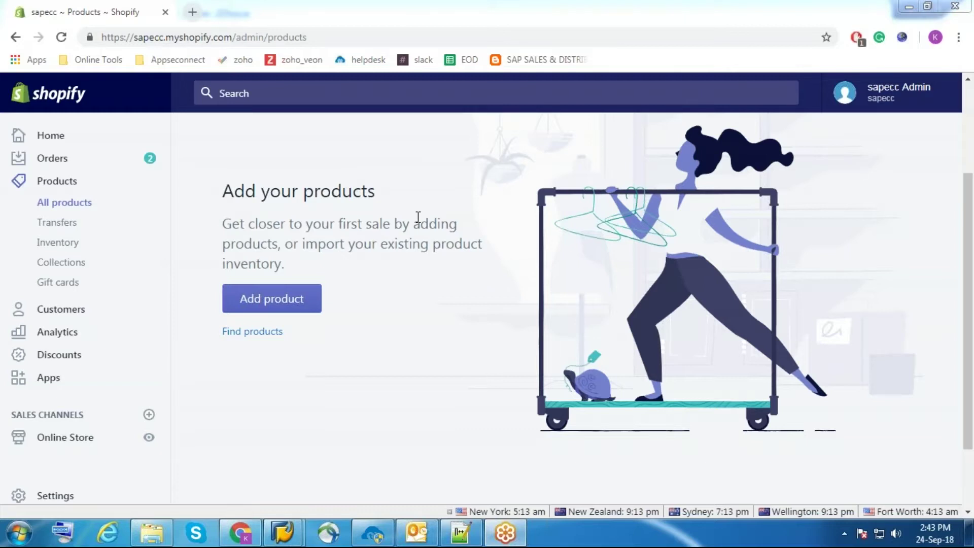
Review the sync list in Notepad++, switch to SAP and generate the product catalog item IDocs for catalog BIGCOMMERC.
click(461, 533)
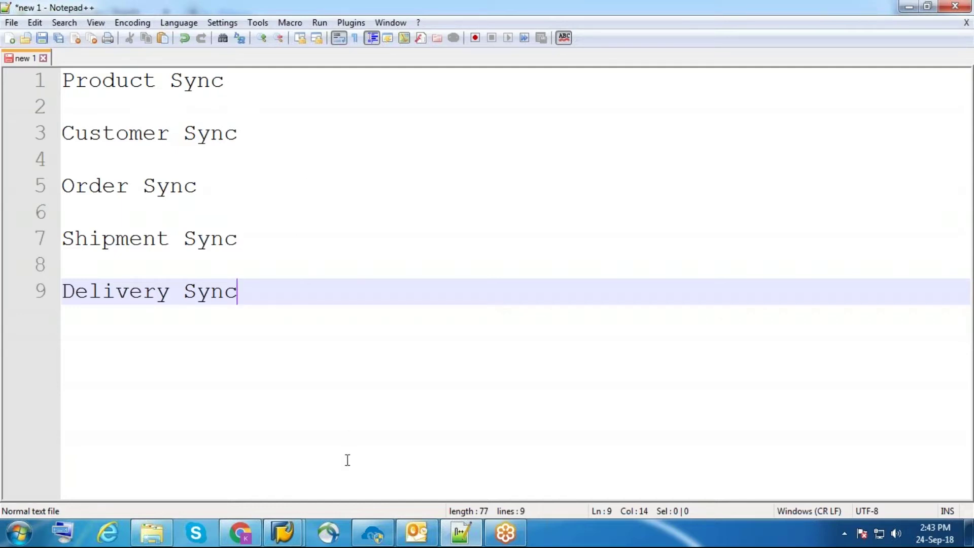
click(240, 533)
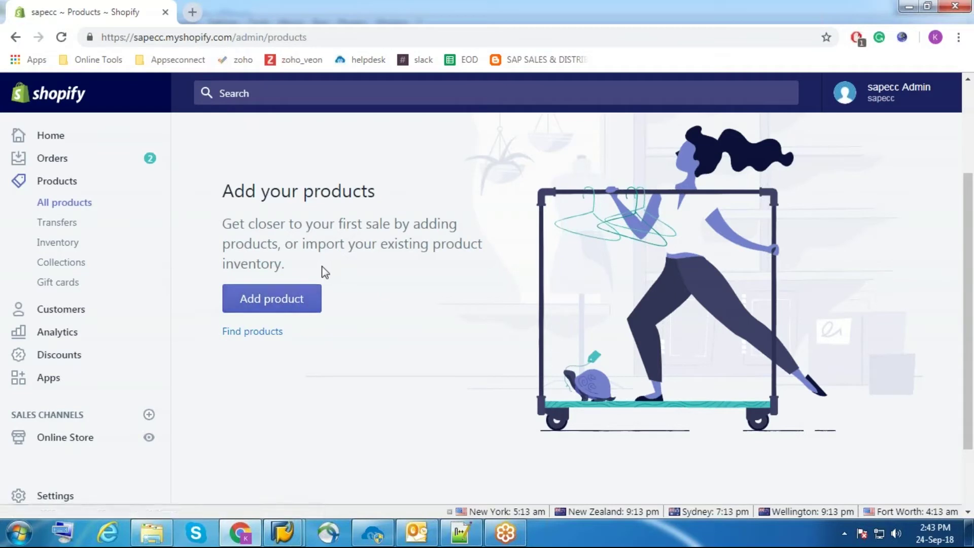
mouse_move(282, 532)
click(348, 470)
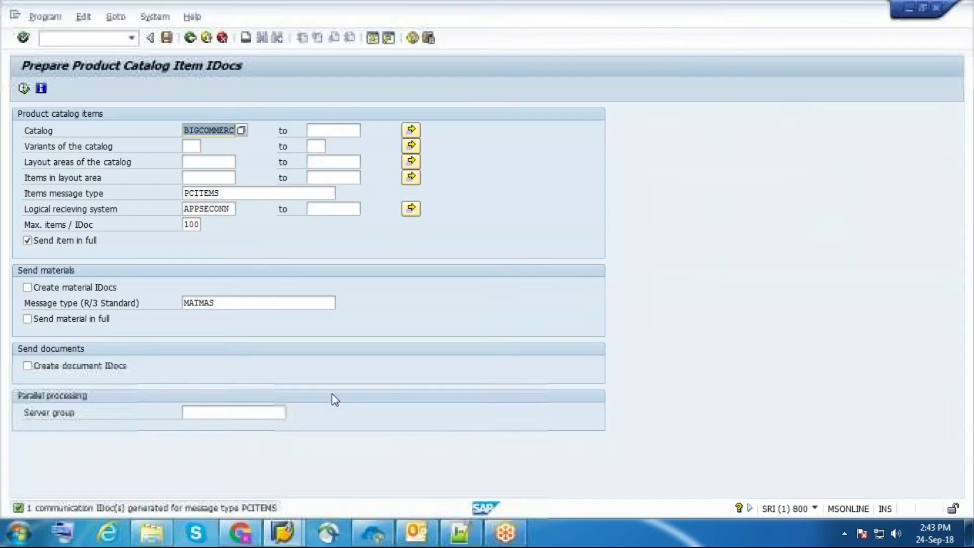
click(225, 130)
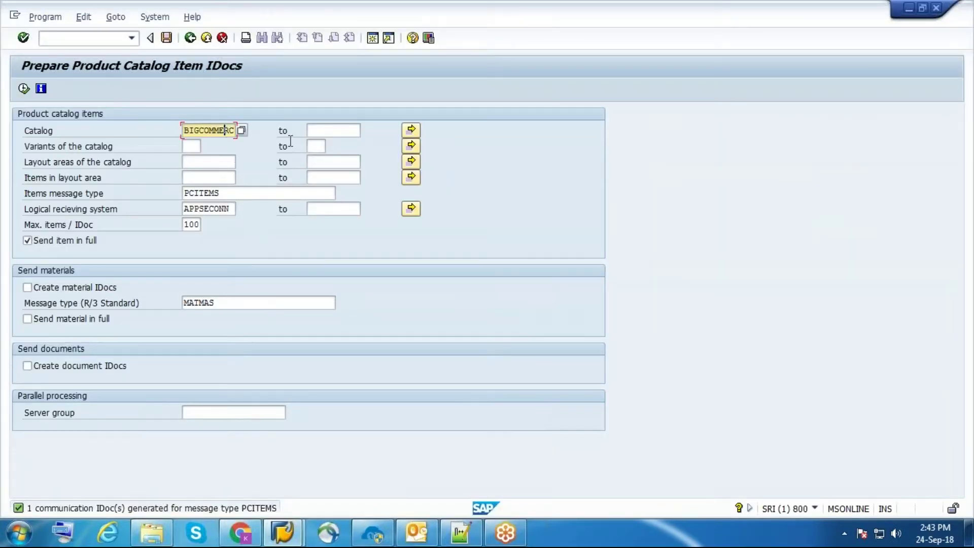
click(23, 88)
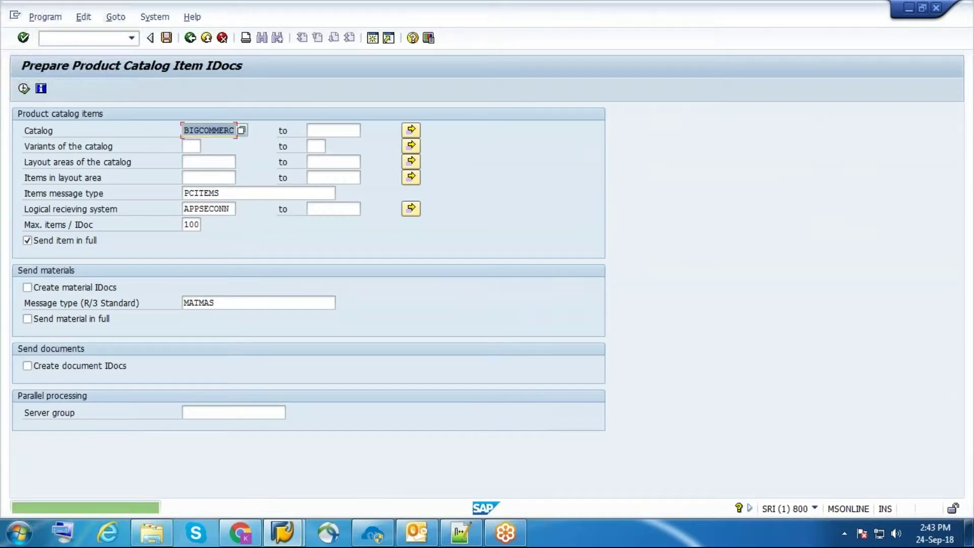
Switch to Shopify in Chrome and reload the product list until the products synced from SAP can be checked.
click(240, 533)
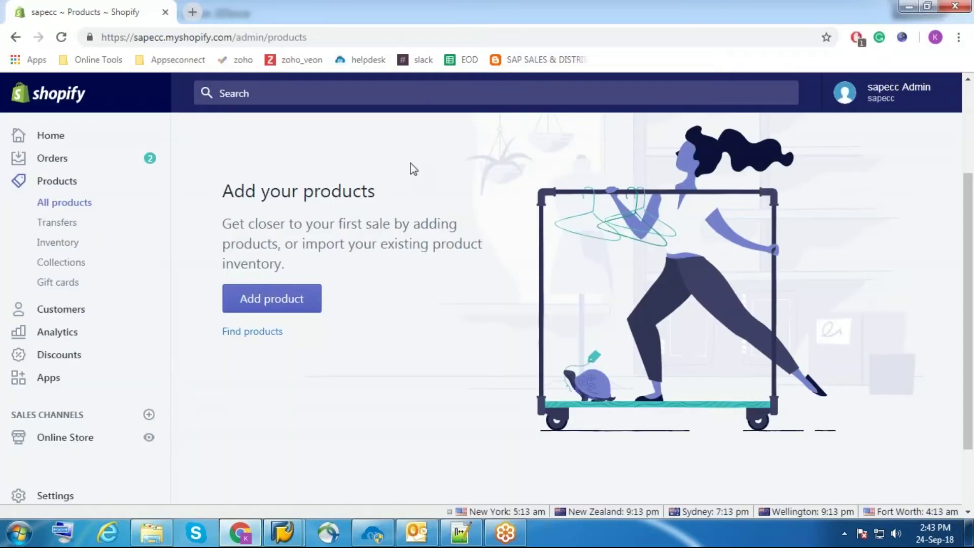
click(61, 38)
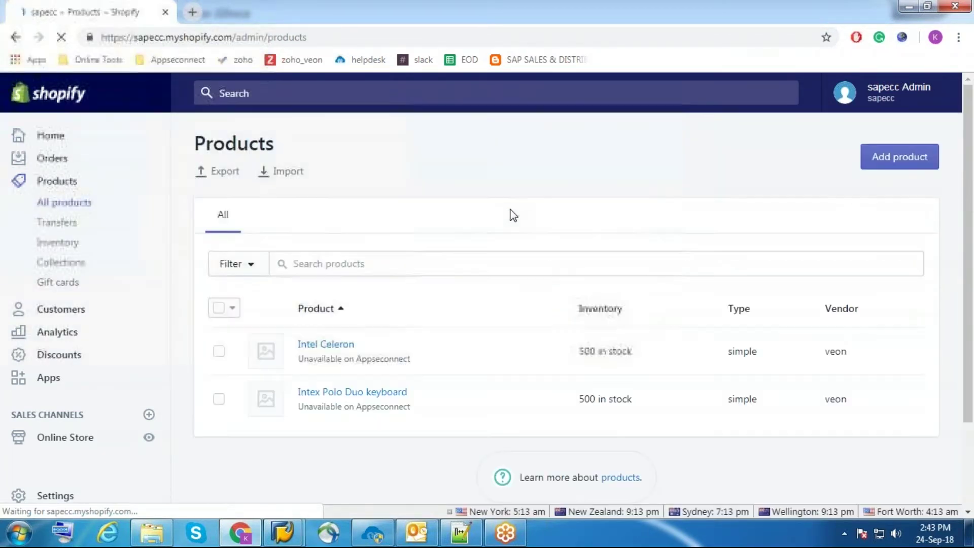
scroll(507, 213, down, 3)
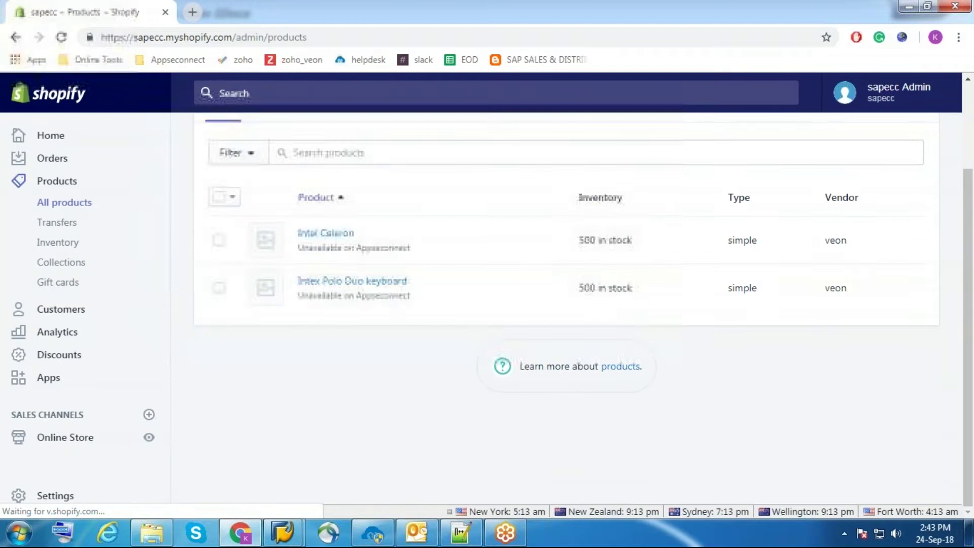
click(62, 38)
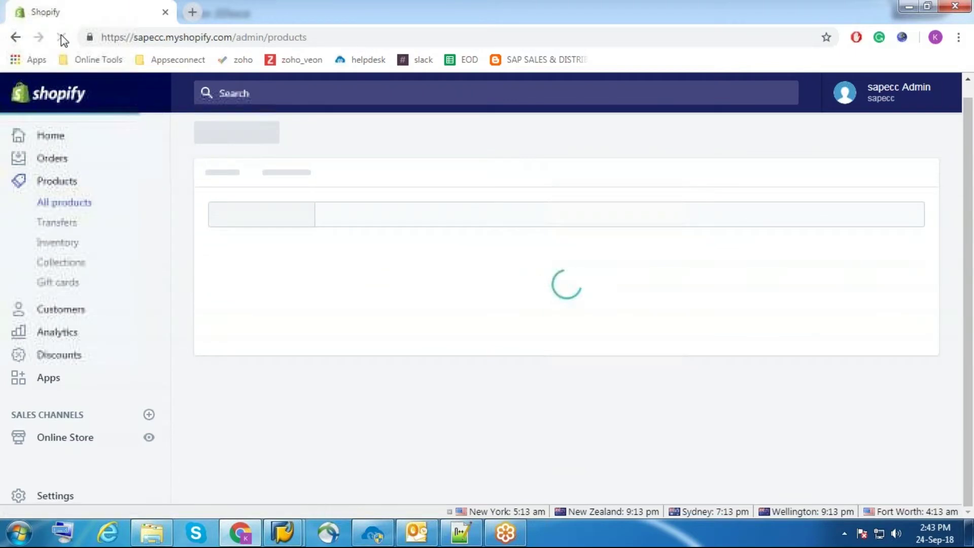
scroll(431, 328, down, 3)
scroll(431, 328, up, 3)
scroll(432, 330, down, 5)
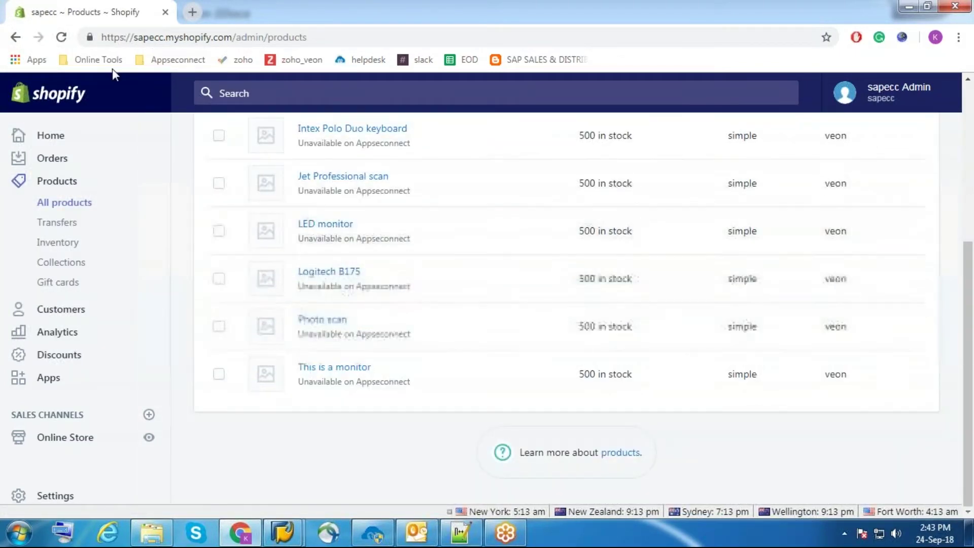
click(62, 37)
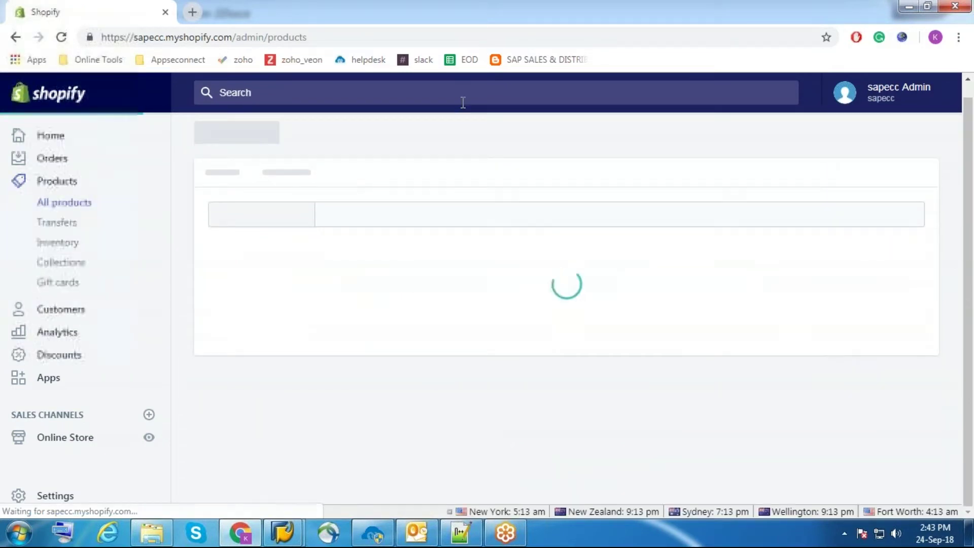
scroll(490, 224, up, 5)
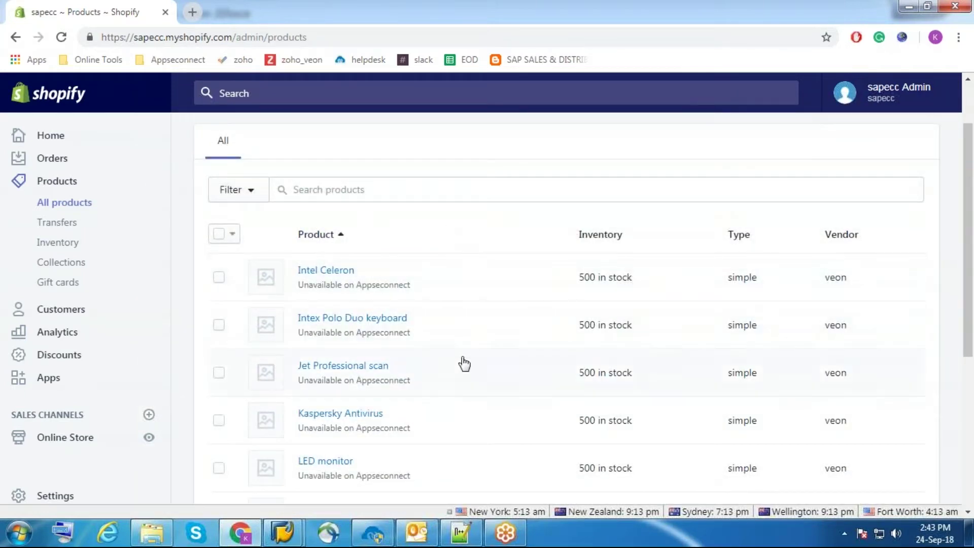
scroll(468, 387, down, 2)
scroll(467, 387, down, 4)
scroll(465, 389, up, 6)
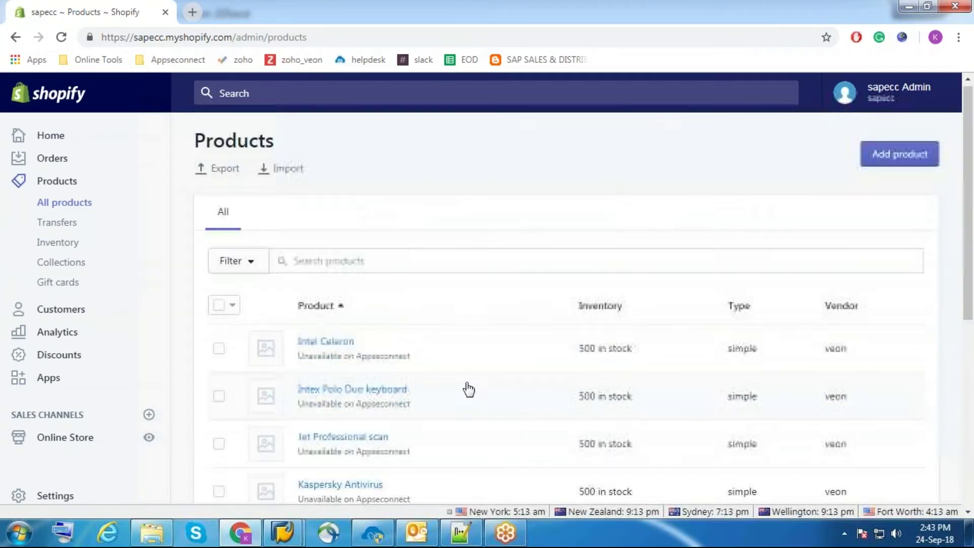
Open the Intel Celeron product and examine its title, description, pricing and inventory details.
click(317, 341)
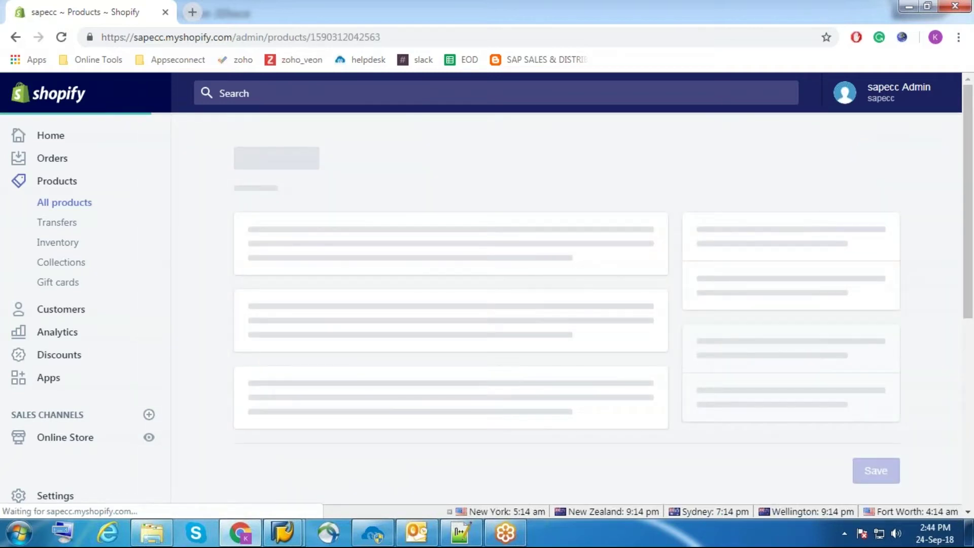
scroll(321, 200, down, 4)
scroll(339, 246, up, 4)
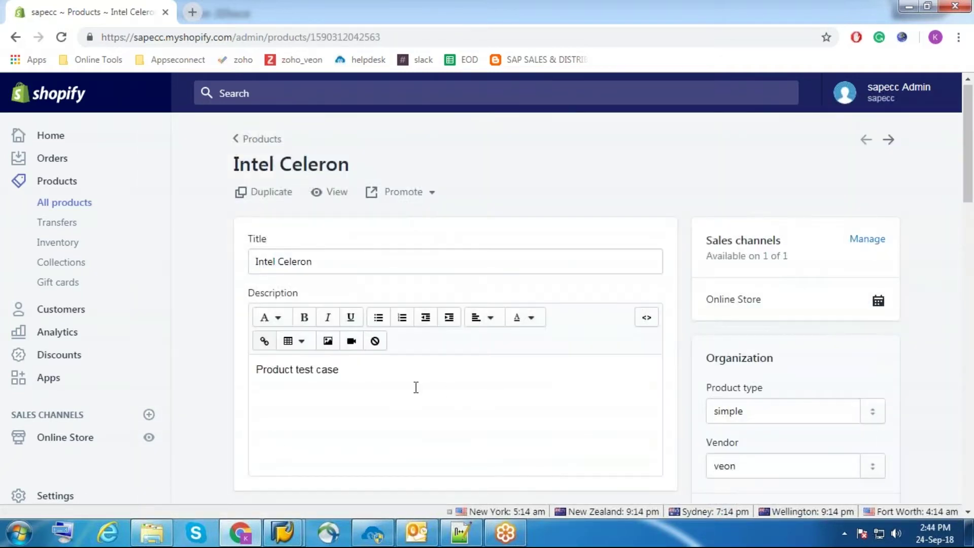
scroll(372, 355, down, 10)
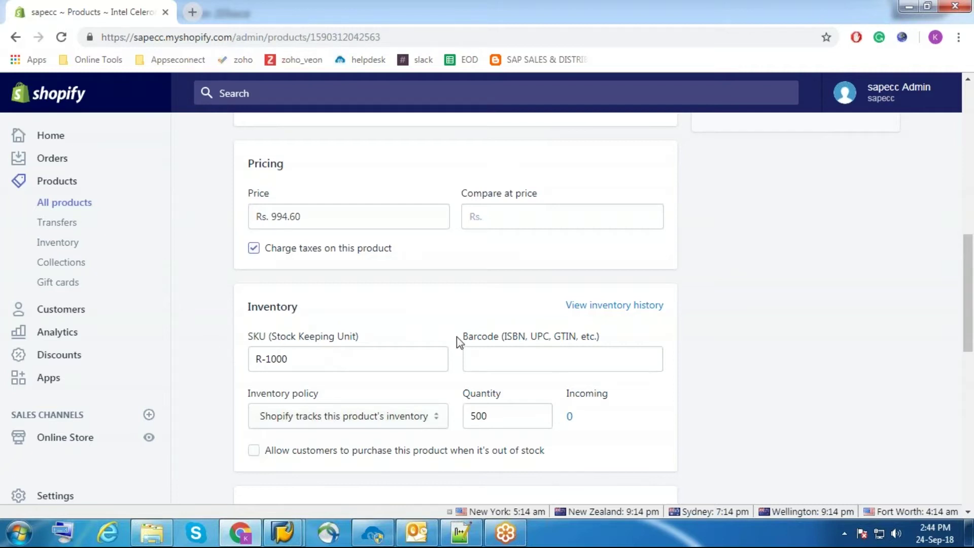
scroll(457, 337, up, 10)
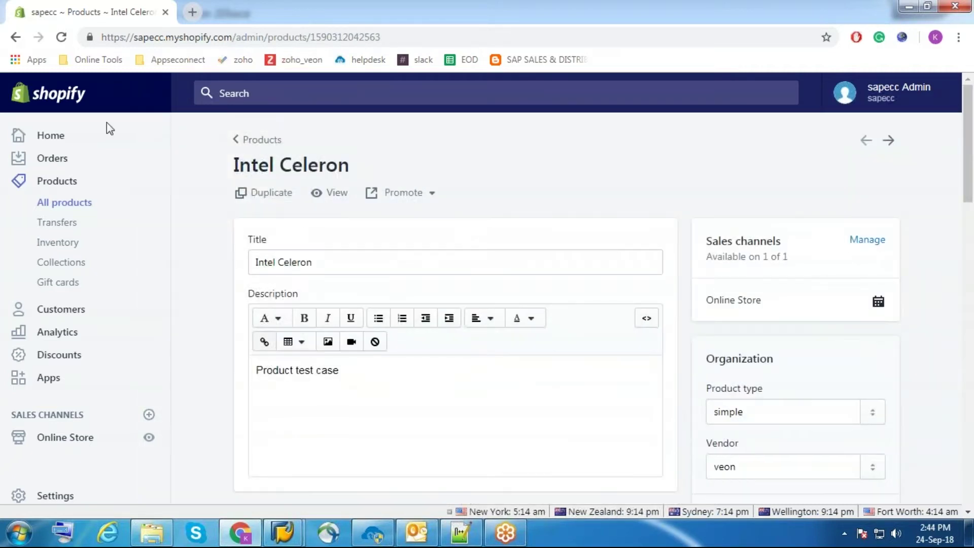
Check the existing Shopify customer list, switch to SAP and open the Send Customers transaction bd12.
click(76, 309)
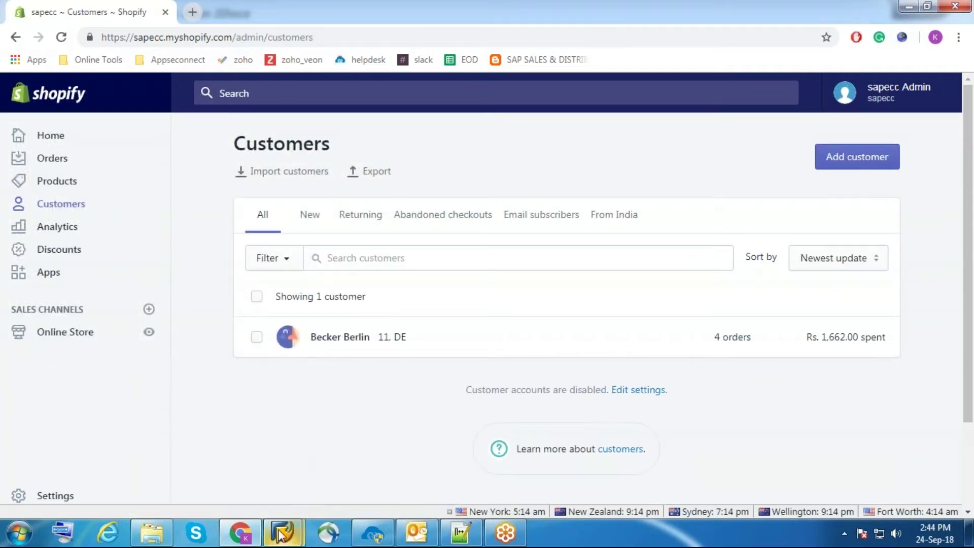
mouse_move(283, 533)
click(328, 460)
click(190, 37)
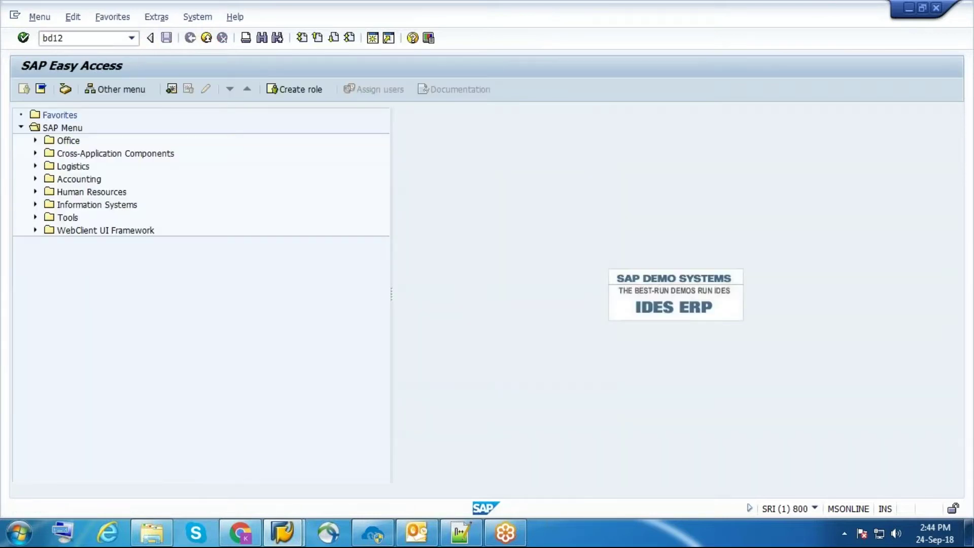
key(Return)
Send the customer IDoc by entering the customer number, output type DEBMAS and logical system APPSECONN.
text(1001)
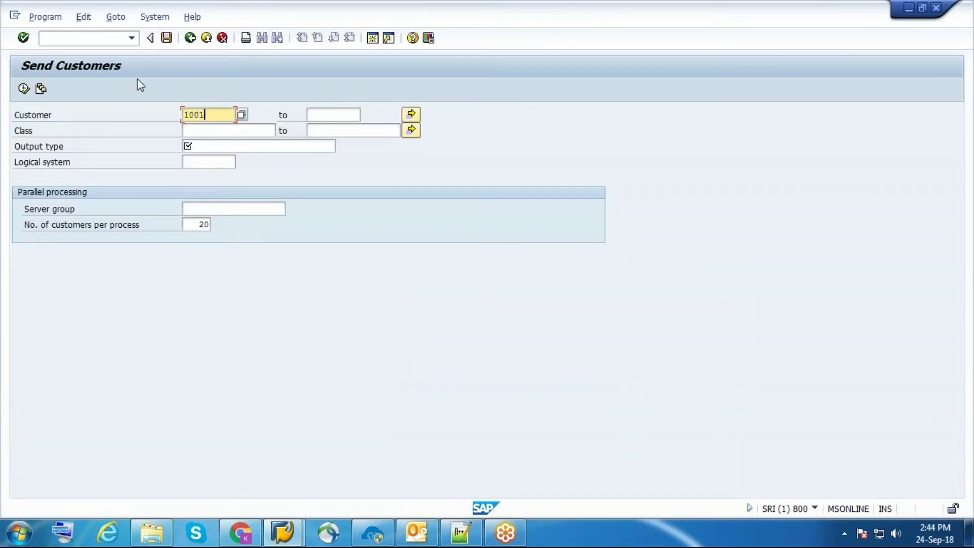
click(188, 146)
text(DEBMAS)
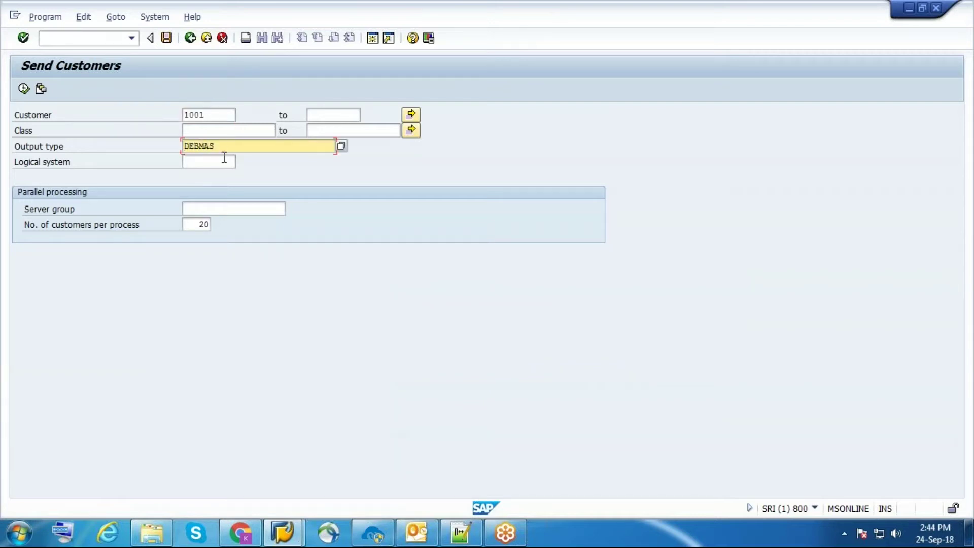
click(224, 157)
text(APPSECO)
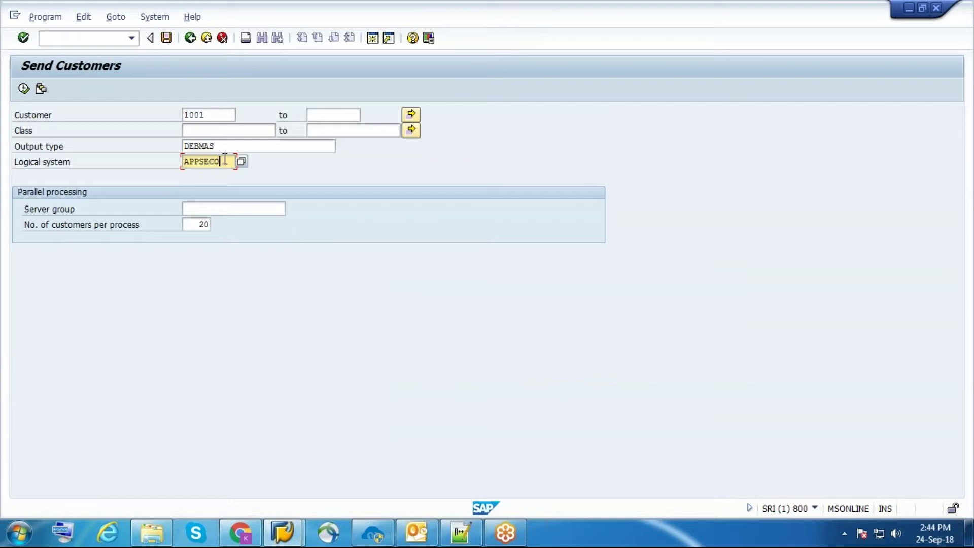
click(24, 89)
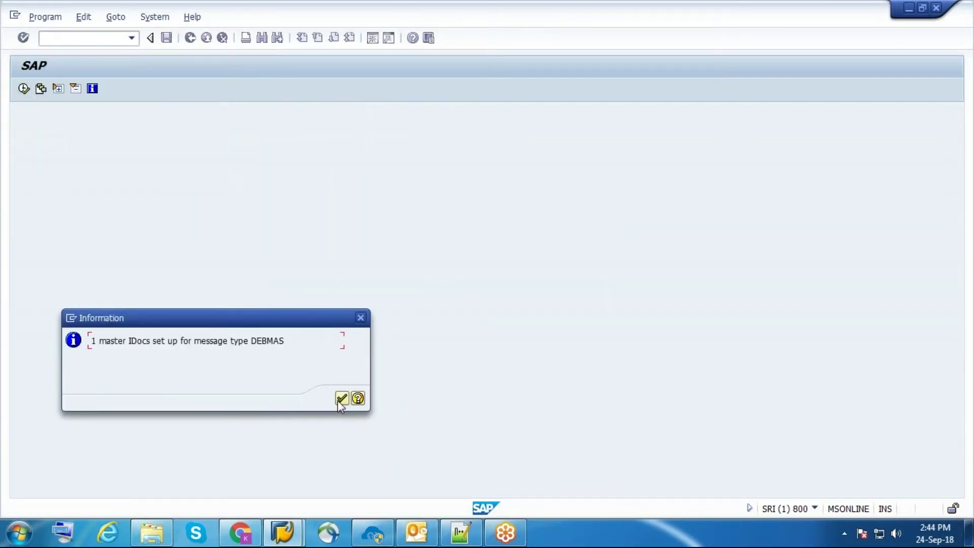
click(341, 399)
click(341, 399)
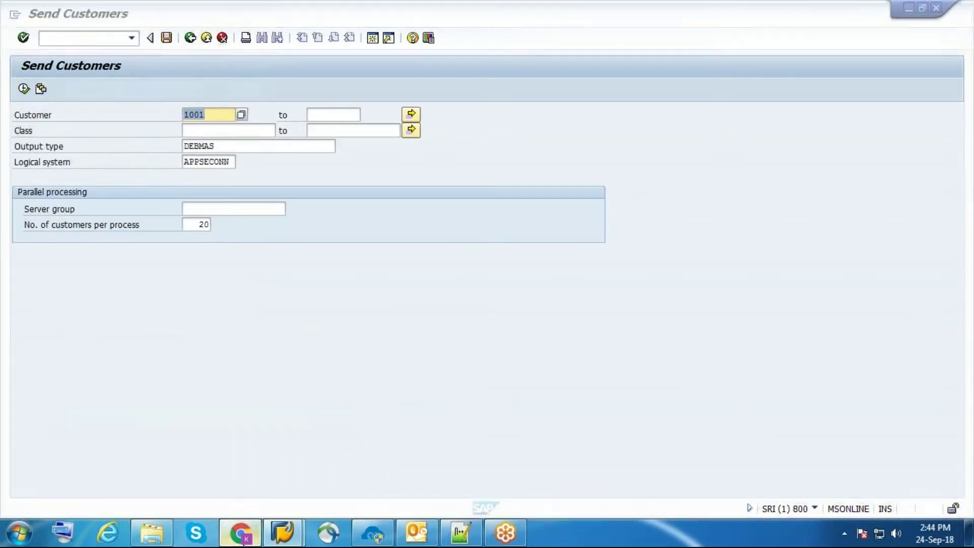
Switch to Shopify, reload the customer list and examine the newly synced customer's contact and address details.
click(240, 533)
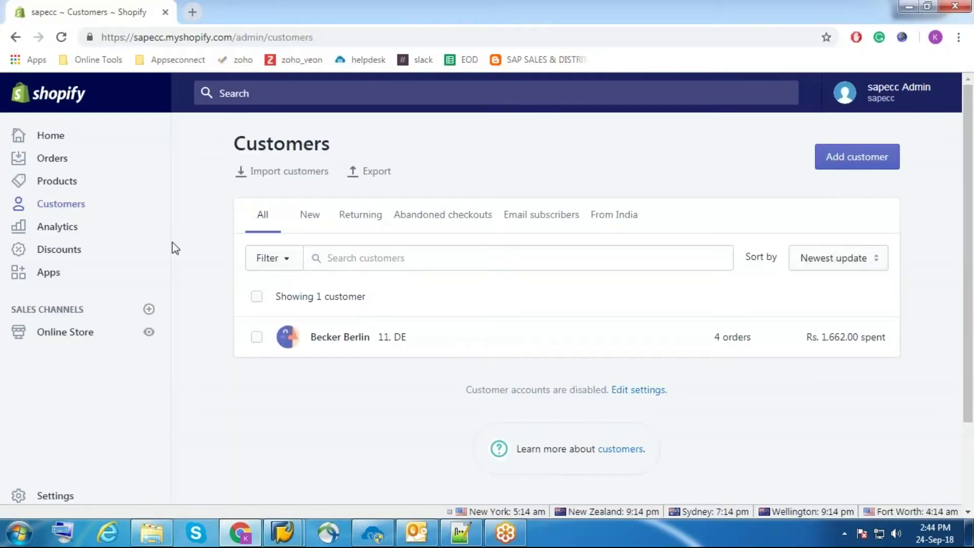
click(60, 44)
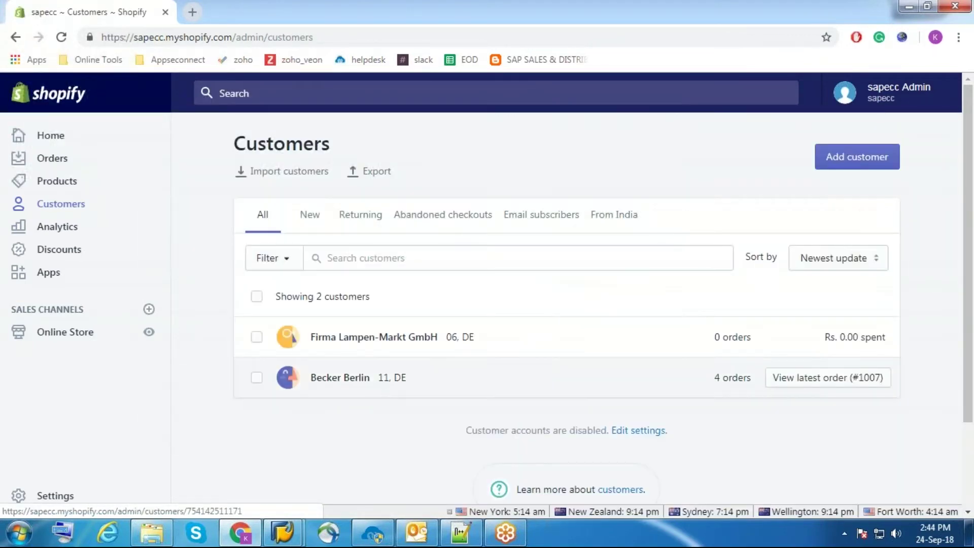
click(394, 345)
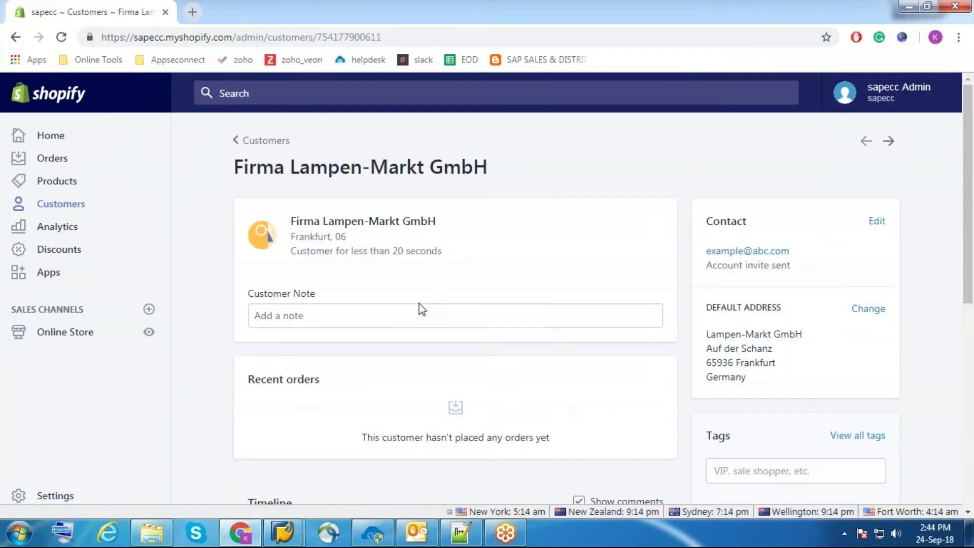
scroll(419, 307, down, 4)
scroll(419, 307, up, 3)
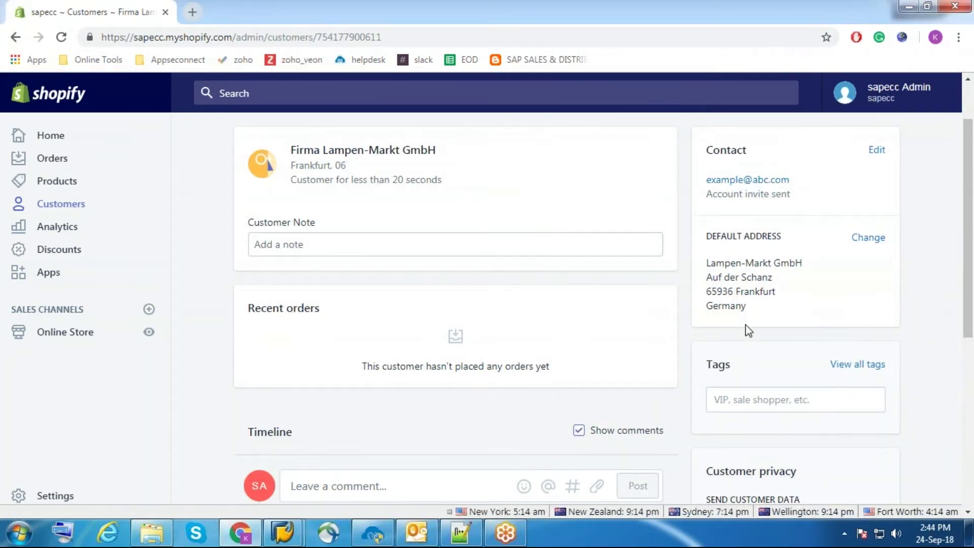
scroll(751, 323, down, 4)
scroll(435, 303, up, 5)
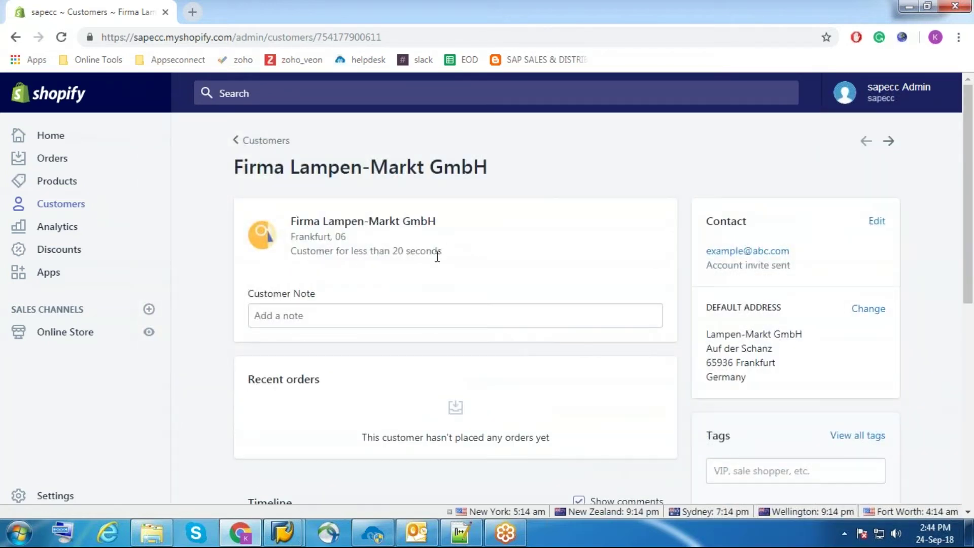
Create a new order in Shopify and add the Intex Polo Duo keyboard to it from the product list.
click(53, 159)
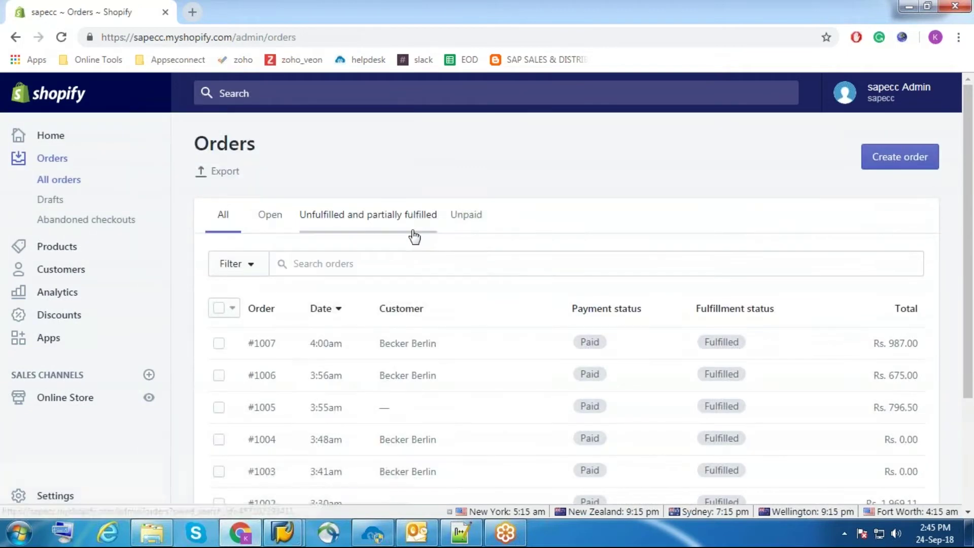
click(888, 162)
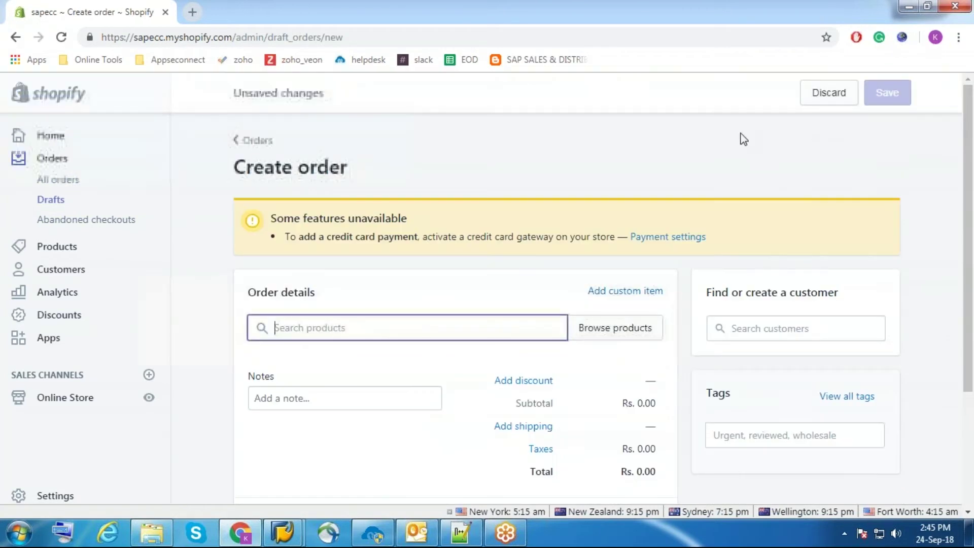
click(598, 328)
click(686, 235)
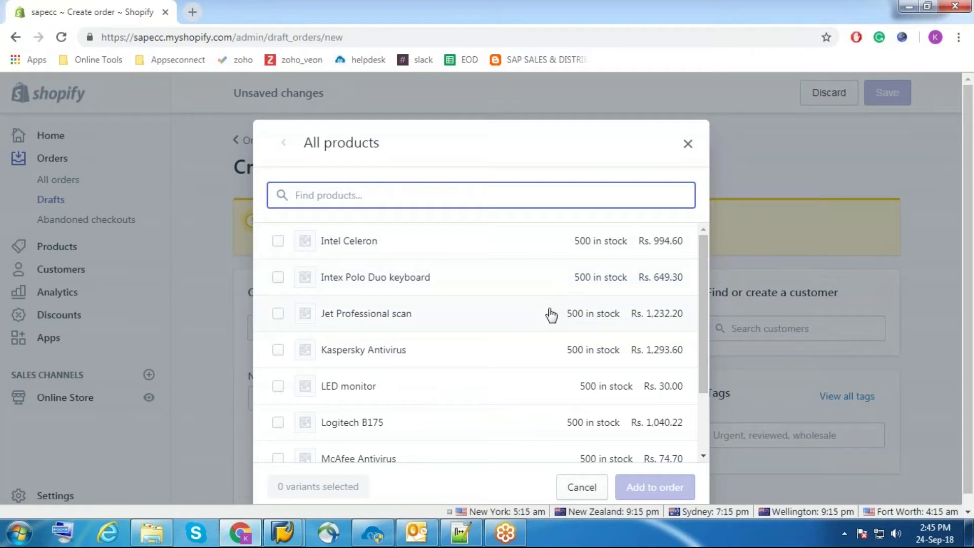
scroll(550, 314, down, 3)
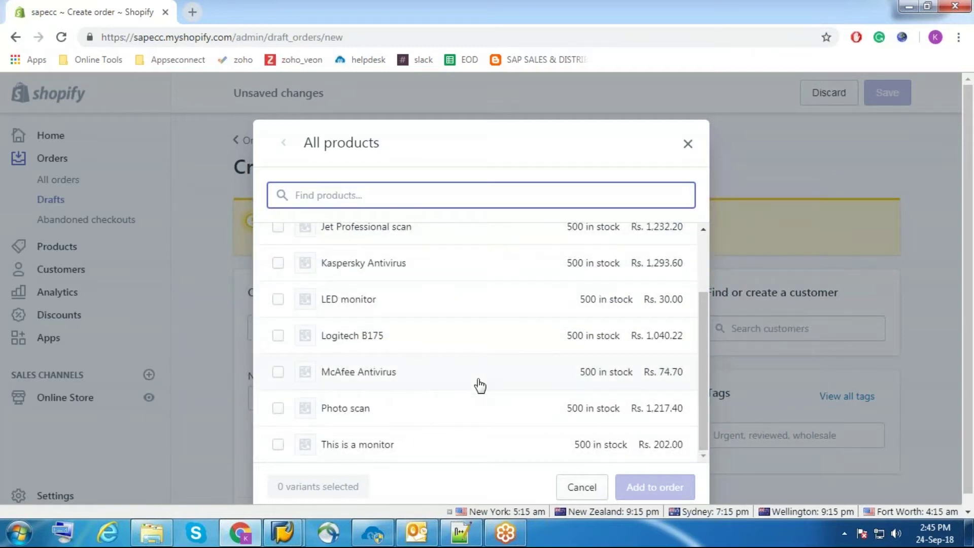
scroll(480, 385, up, 3)
click(480, 282)
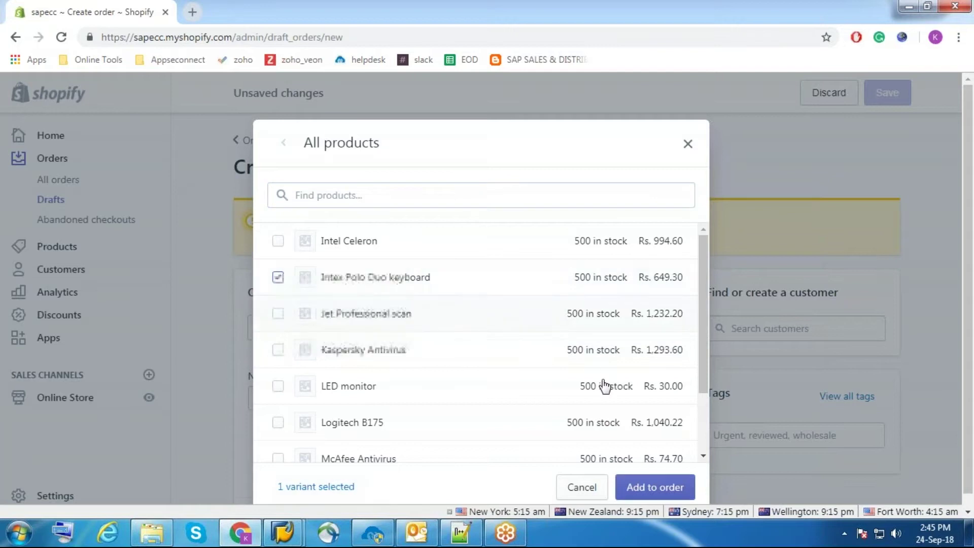
click(656, 486)
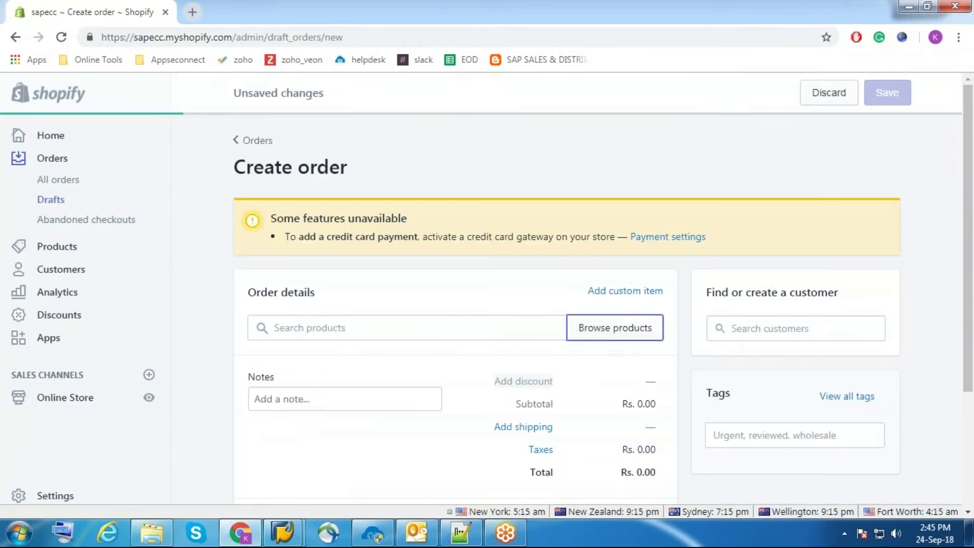
Assign the second listed customer to the new order, mark its payment as pending and create the order.
click(798, 330)
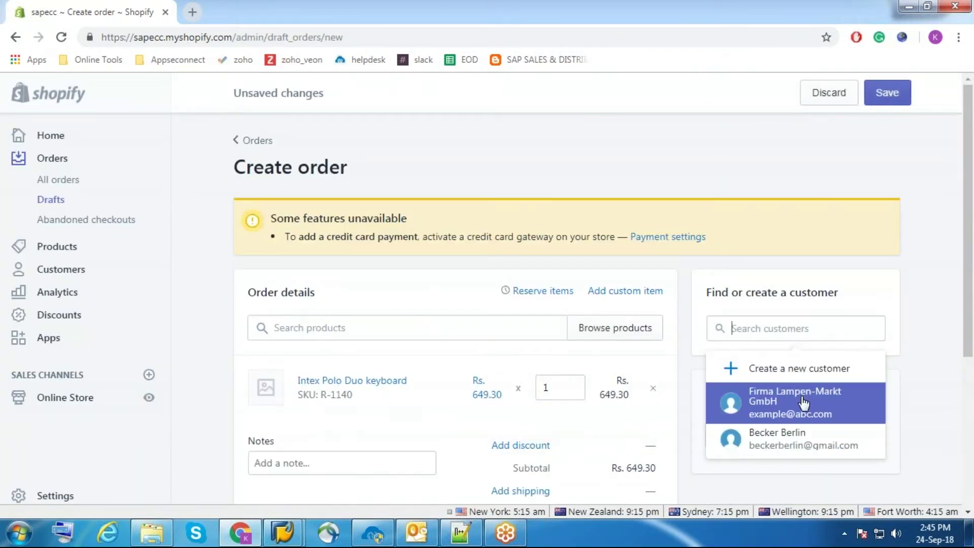
click(786, 435)
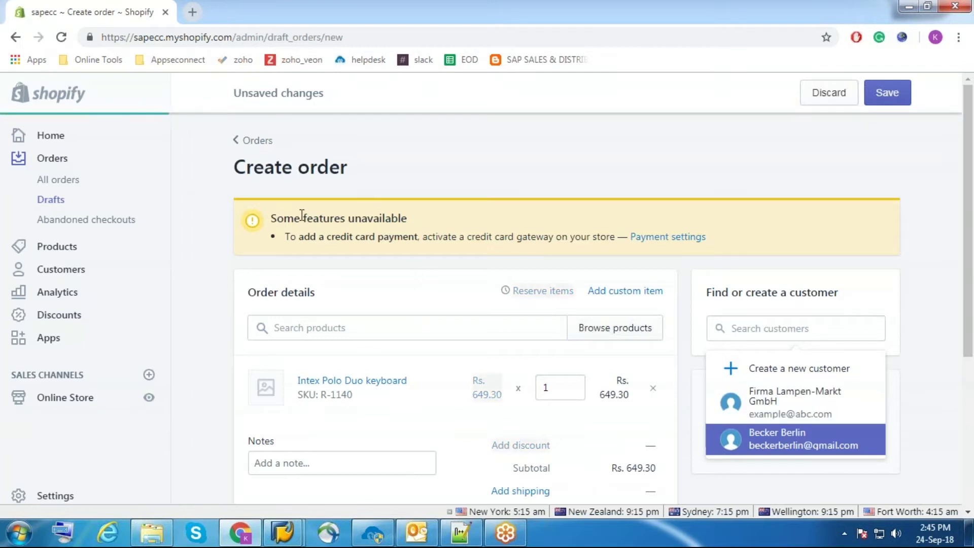
click(255, 463)
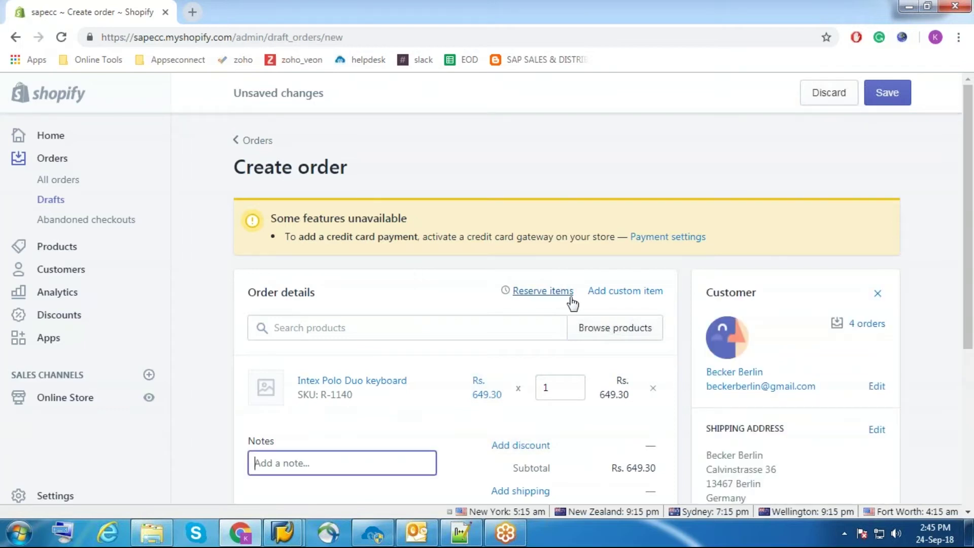
scroll(572, 300, down, 4)
click(484, 439)
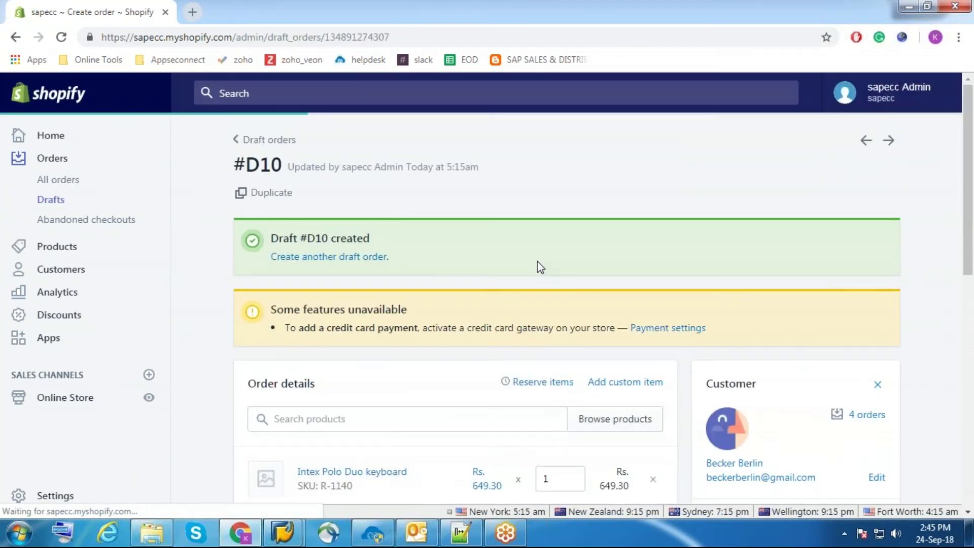
click(633, 424)
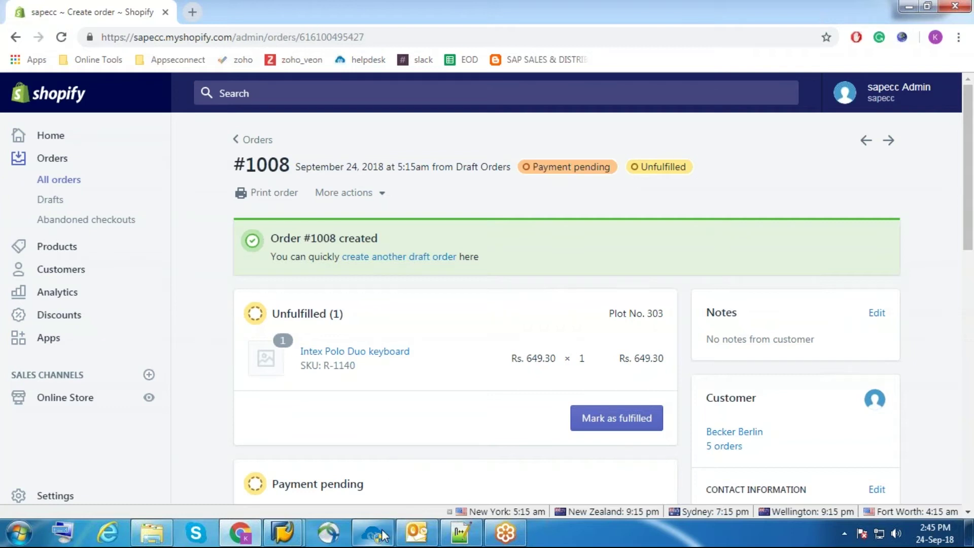
Copy the order ID from the end of the new Shopify order's web address.
click(337, 37)
double_click(337, 37)
key(ctrl+c)
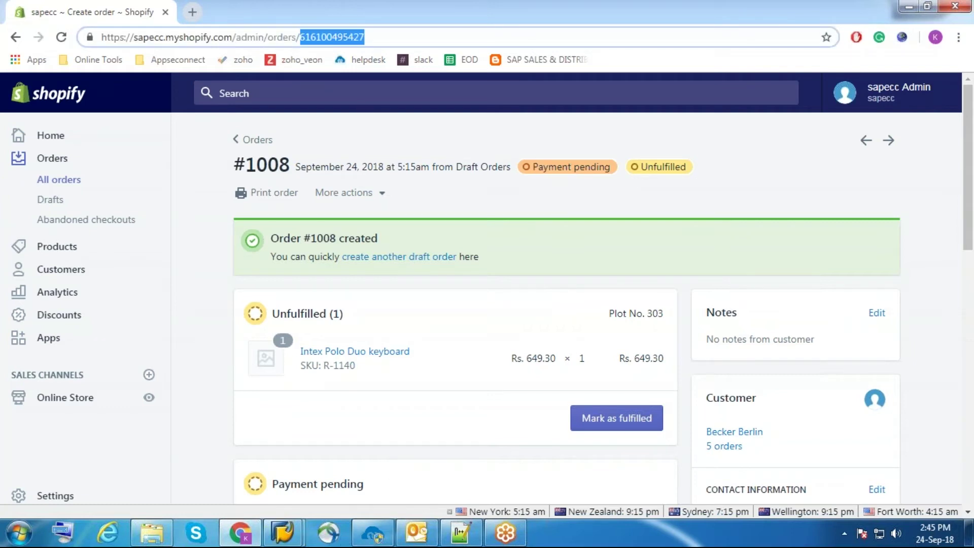
Switch to SAP, leave Send Customers and open the Display Sales Order transaction va03.
mouse_move(283, 532)
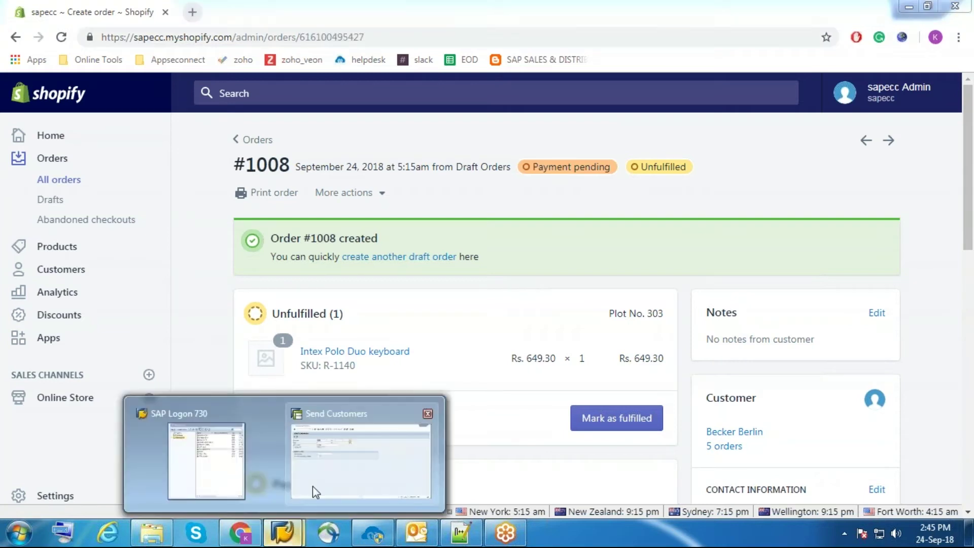
click(312, 486)
click(190, 38)
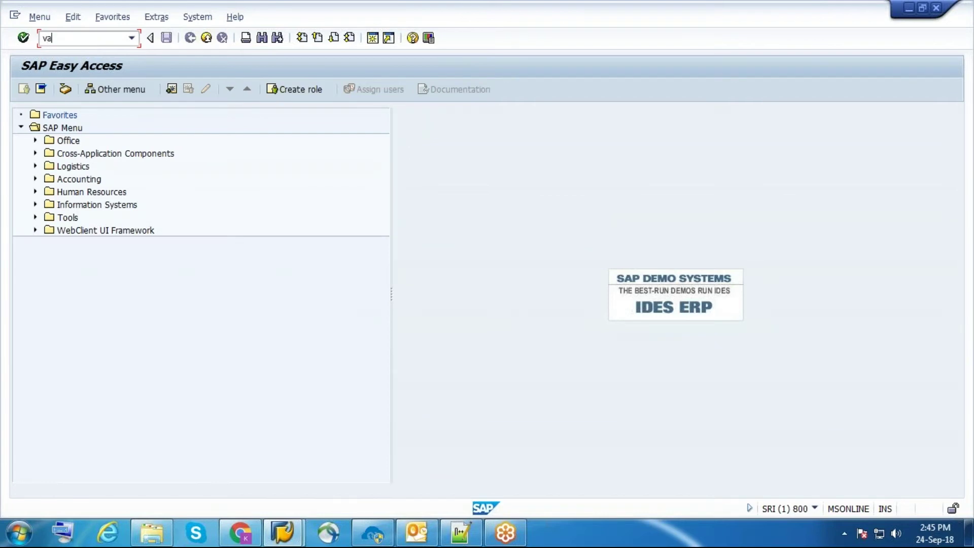
key(Return)
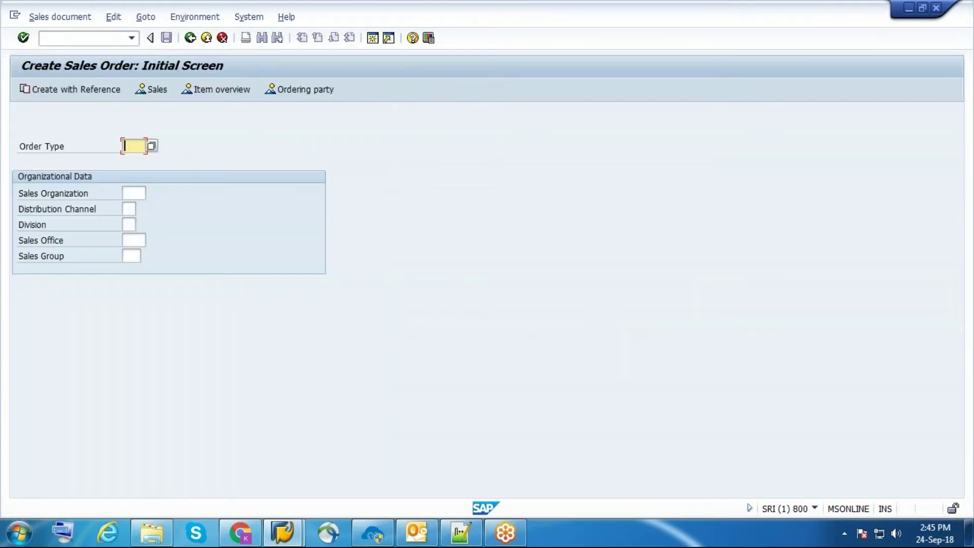
click(190, 38)
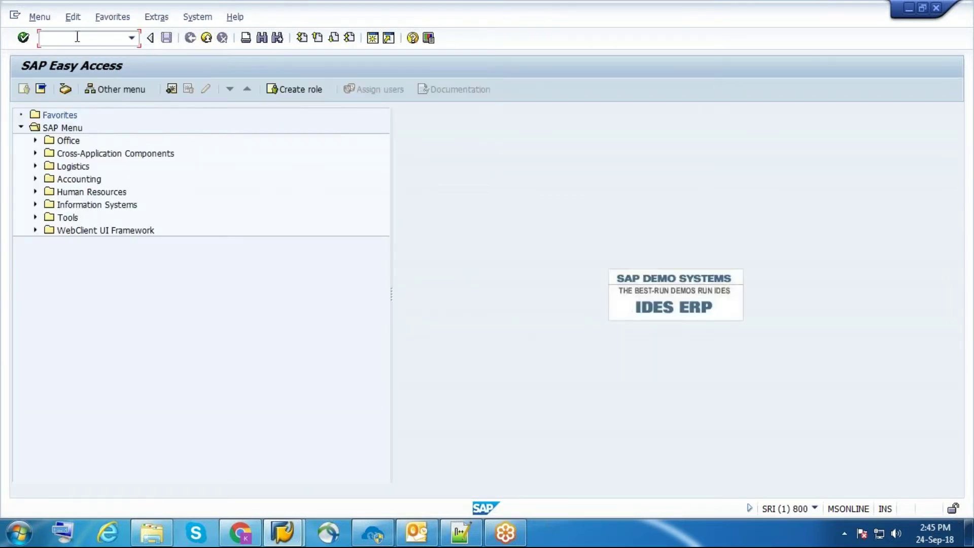
key(Return)
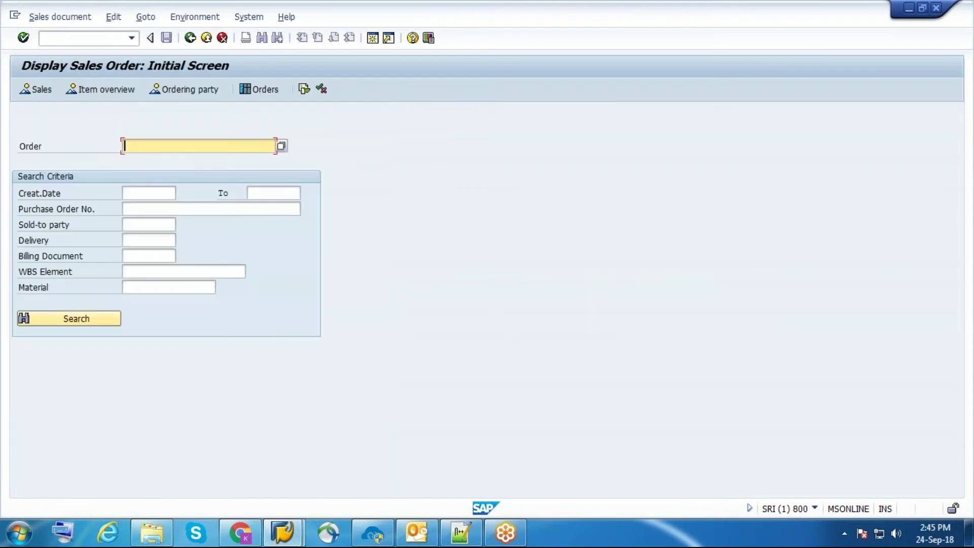
Search sales orders by the copied Shopify ID as purchase order number, open the match and compare it with the Shopify order.
click(131, 209)
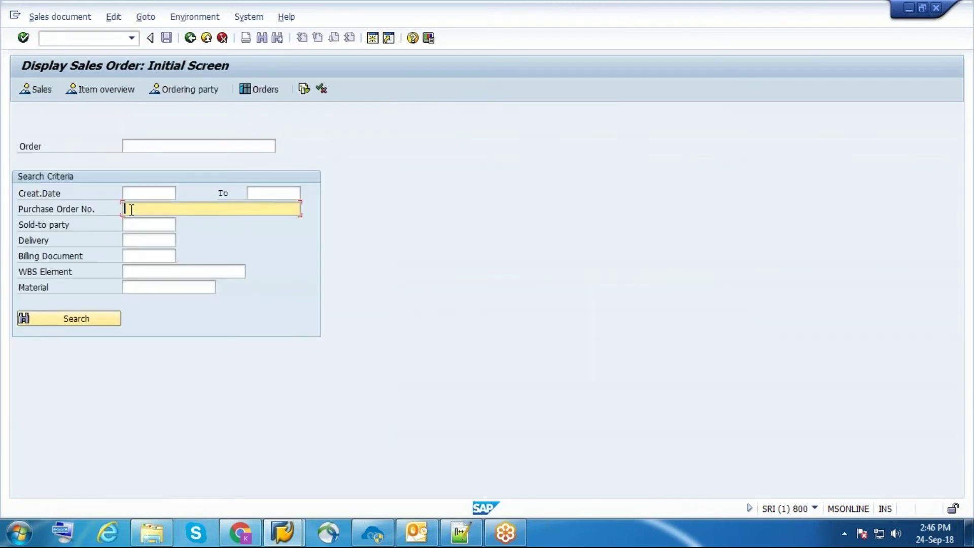
key(ctrl+v)
click(111, 321)
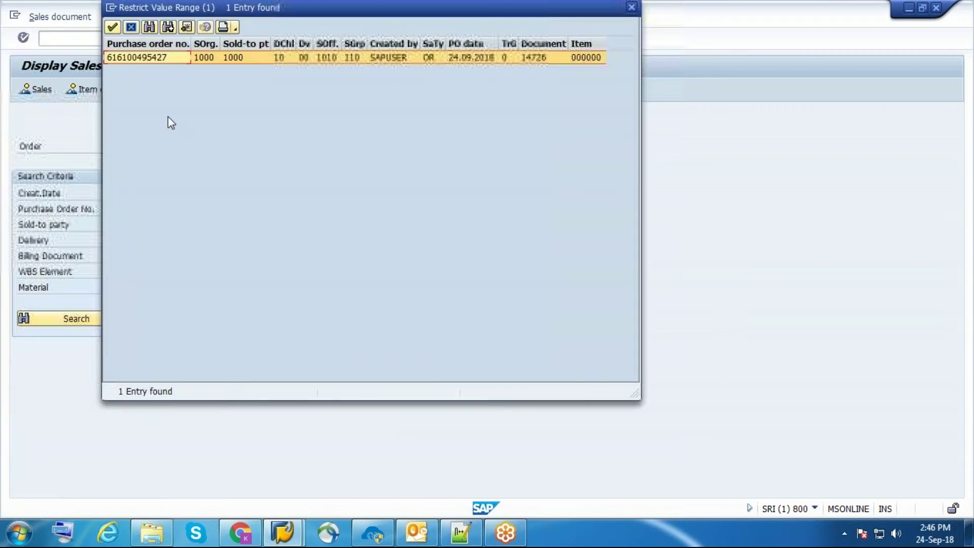
double_click(182, 54)
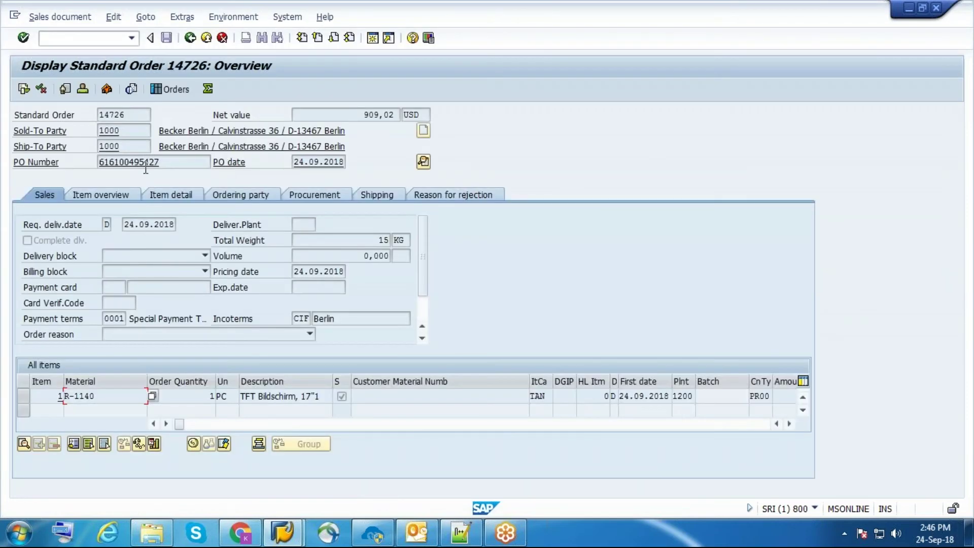
click(240, 531)
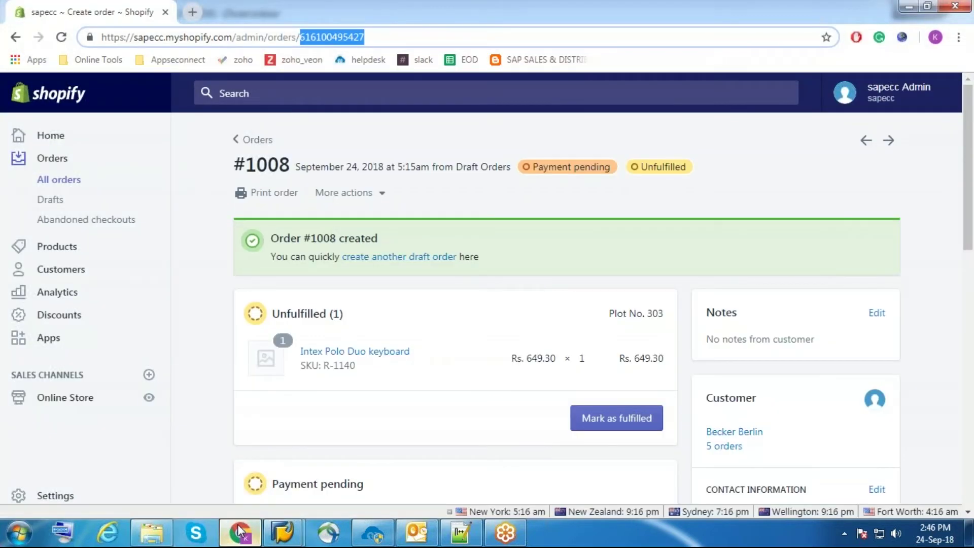
click(240, 531)
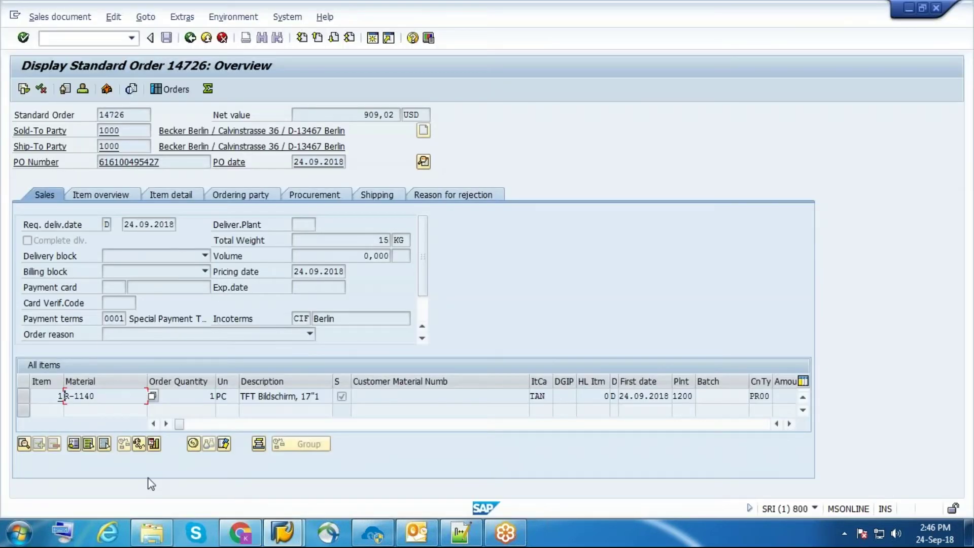
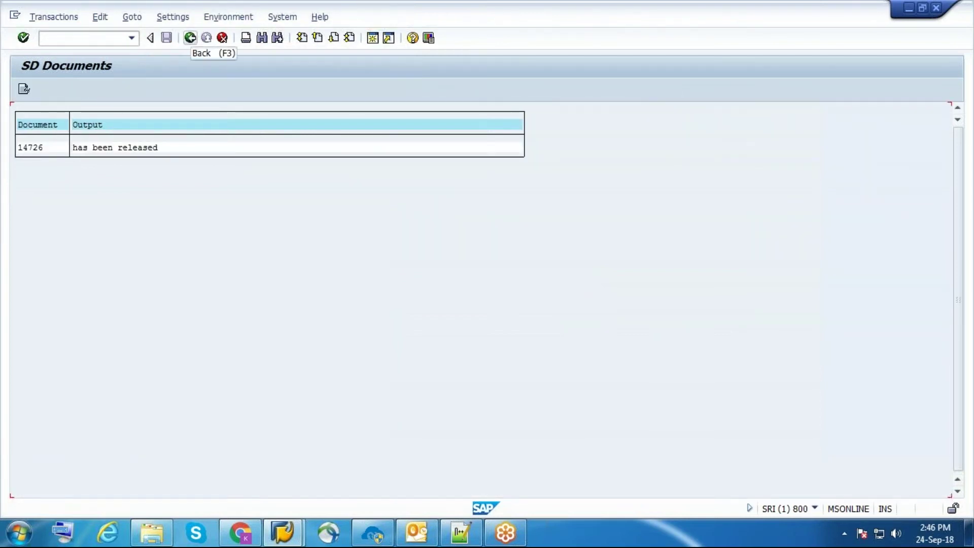
Leave the SD document release list and redisplay the synced sales order with transaction va03.
click(190, 38)
click(190, 39)
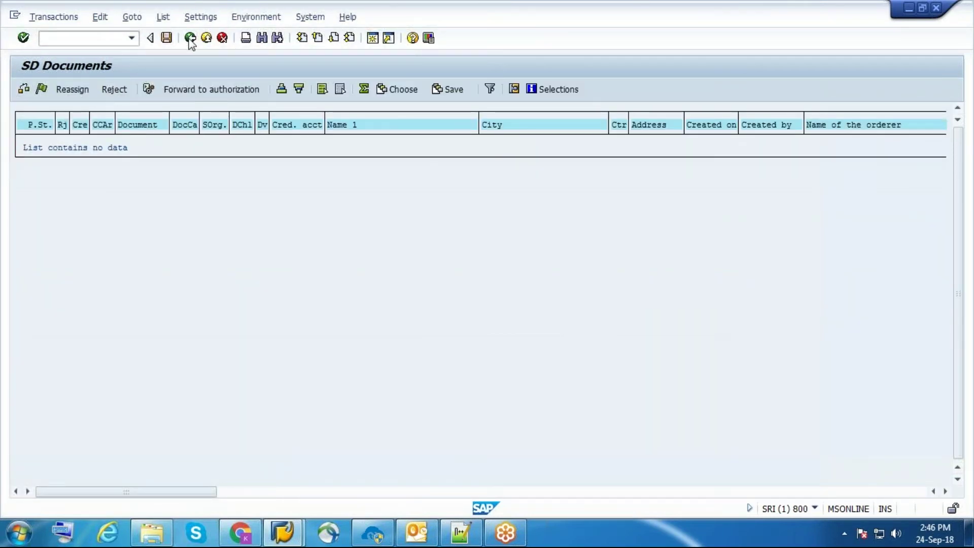
click(190, 248)
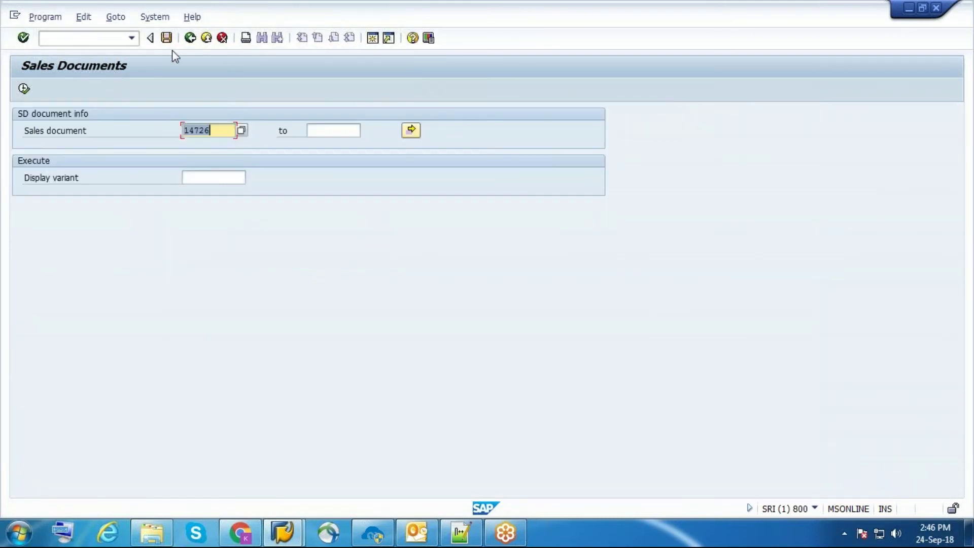
click(190, 38)
text(va03)
key(Return)
key(Return)
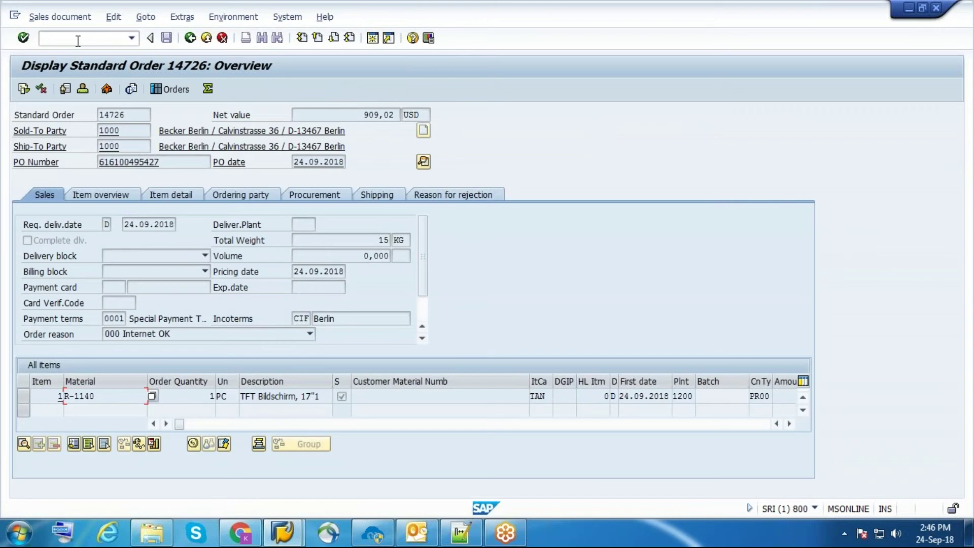
Create and save an outbound delivery from the displayed sales order.
click(60, 17)
click(55, 130)
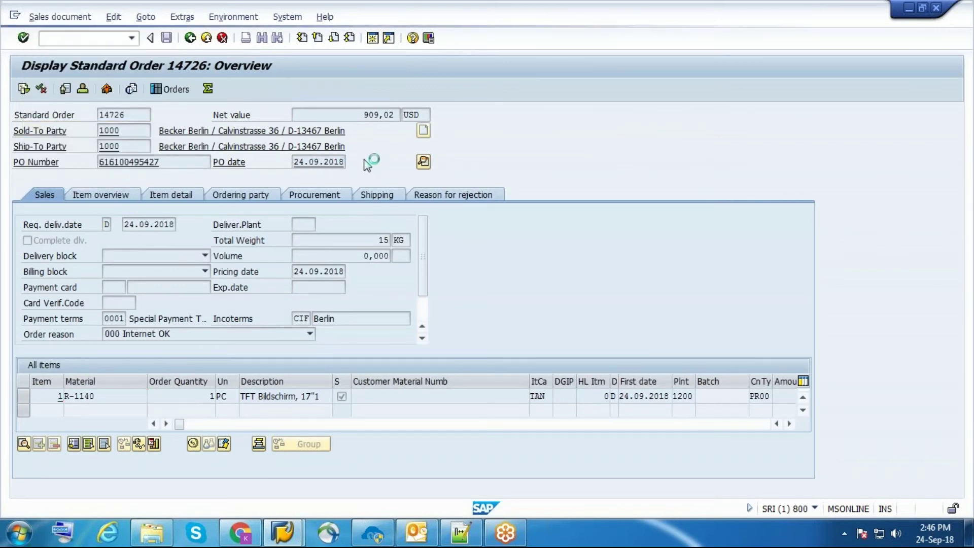
click(166, 37)
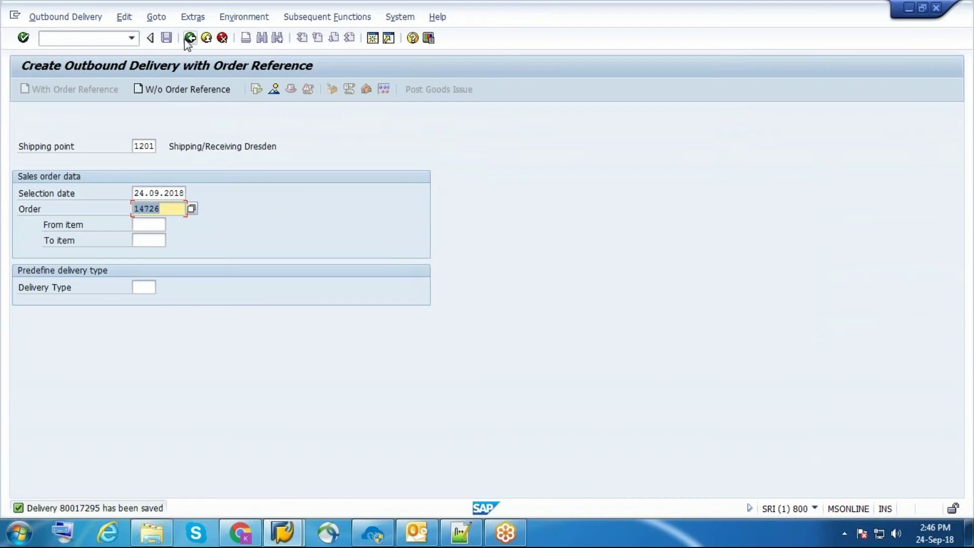
Try to create a transfer order for the new delivery with warehouse number 012 and plant 1200.
click(190, 38)
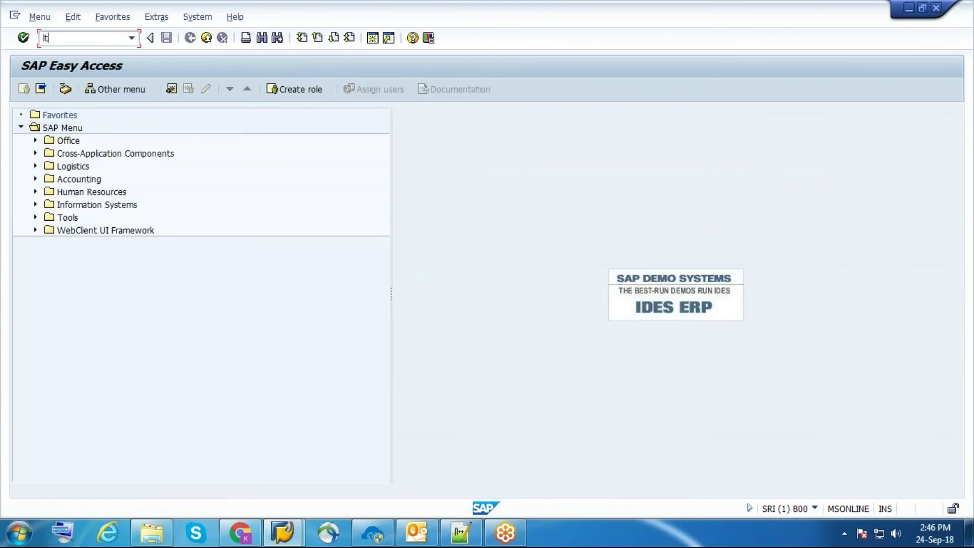
key(Return)
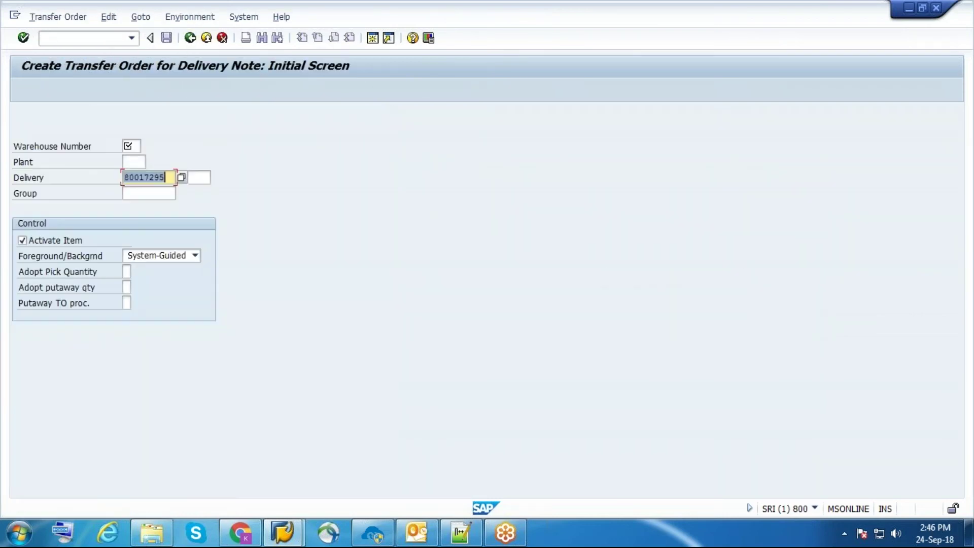
click(134, 144)
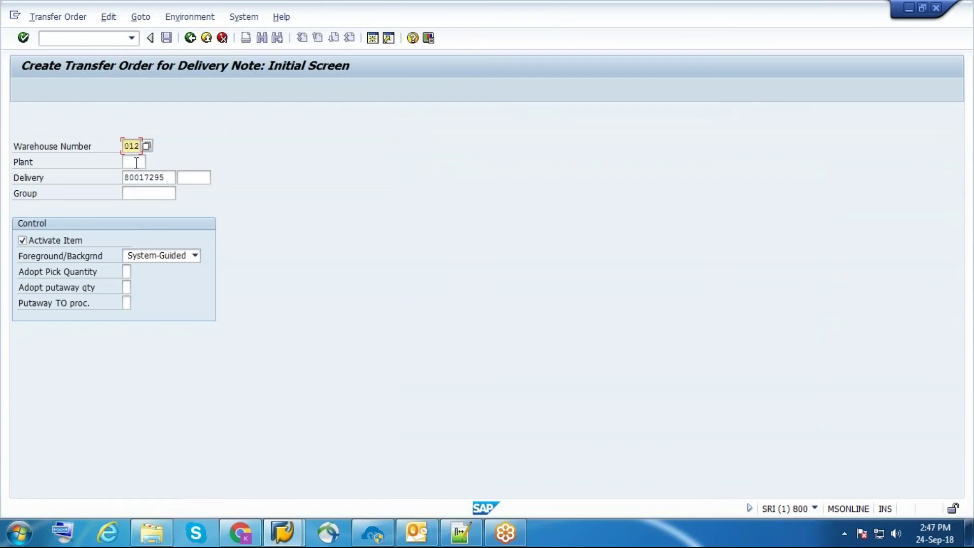
click(136, 162)
text(1200)
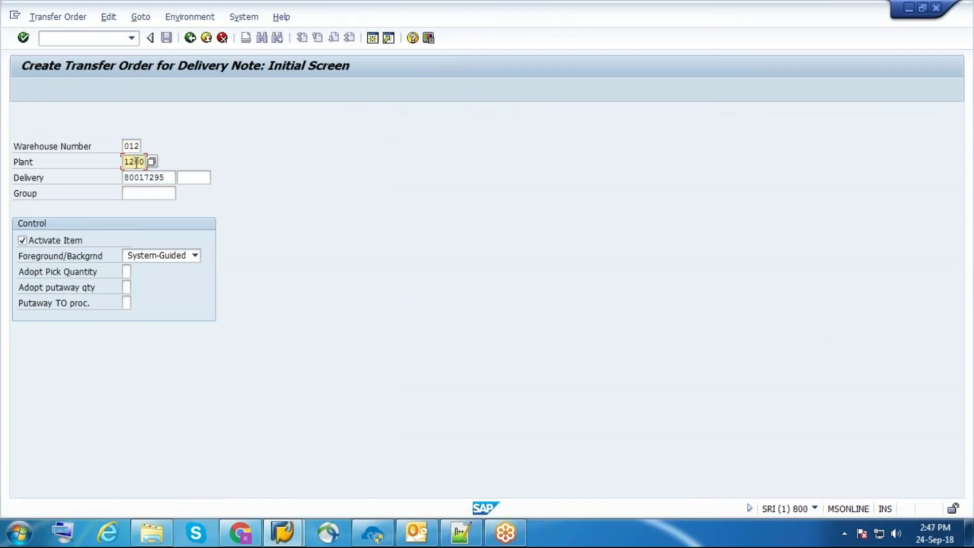
key(Return)
click(191, 37)
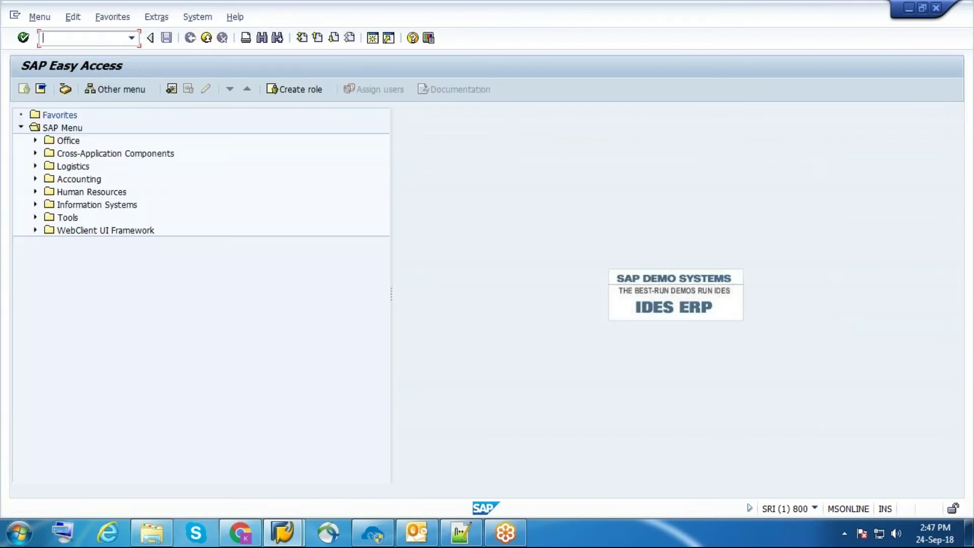
Create and save the delivery's transfer order with transaction lt03, using plant 1200 in warehouse 012.
text(lt03)
key(Return)
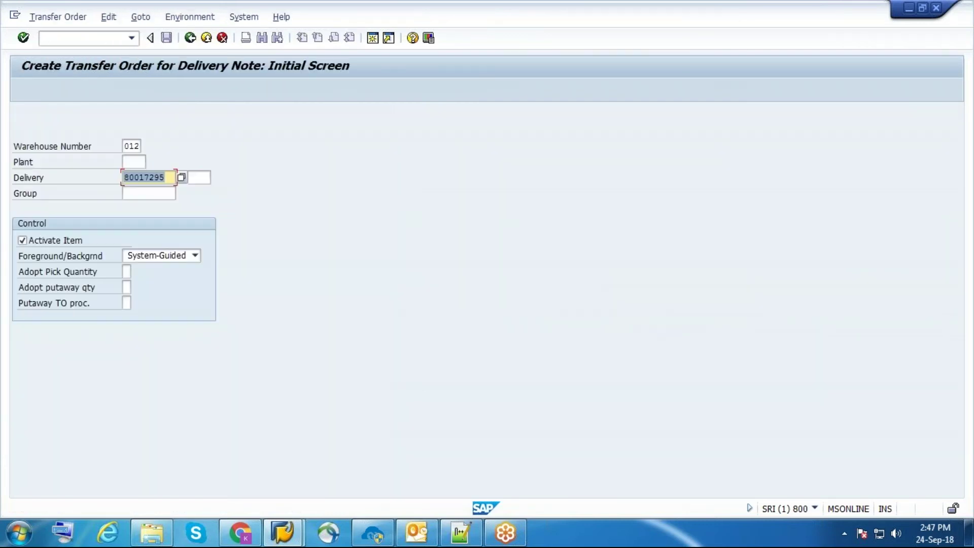
click(139, 160)
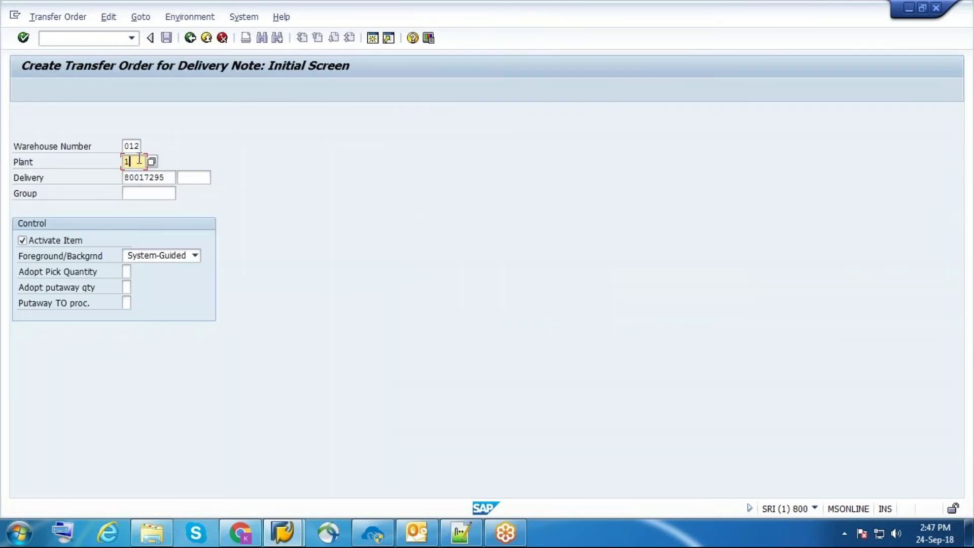
key(Return)
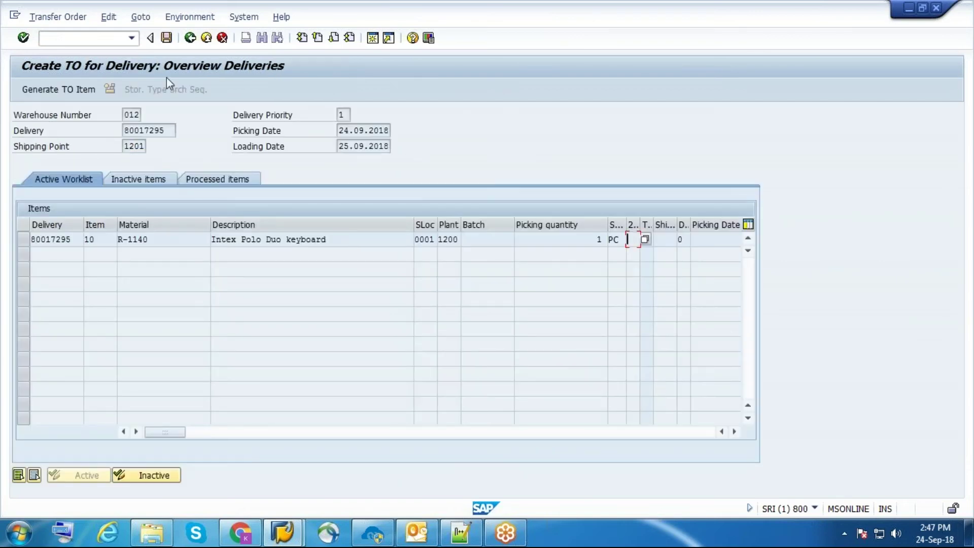
click(167, 37)
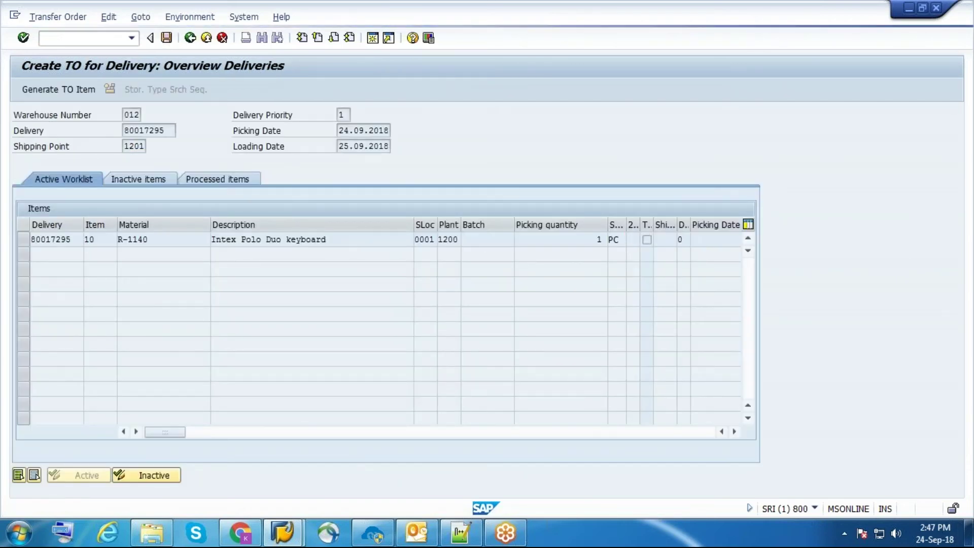
Post the goods issue for the outbound delivery in Change Outbound Delivery, and switch back to the Shopify order.
click(190, 37)
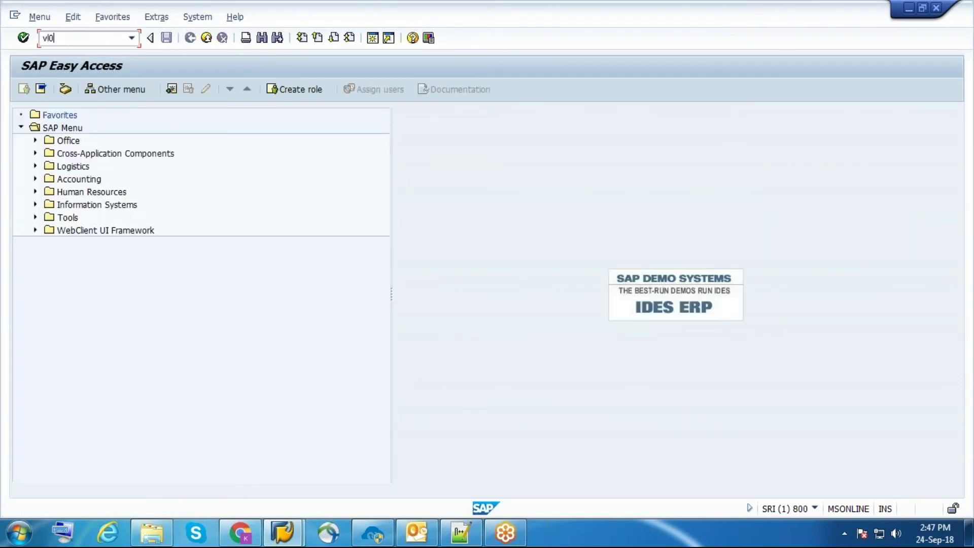
key(Return)
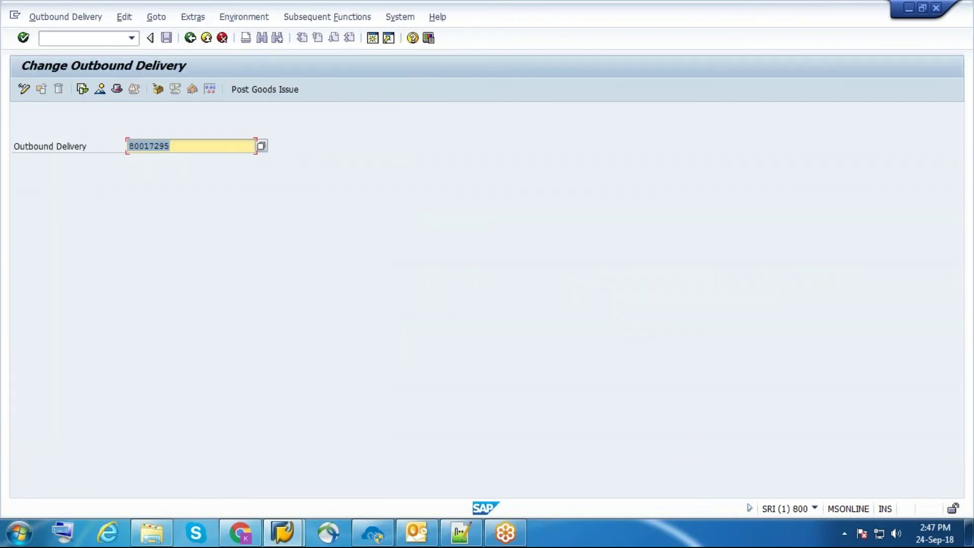
click(234, 89)
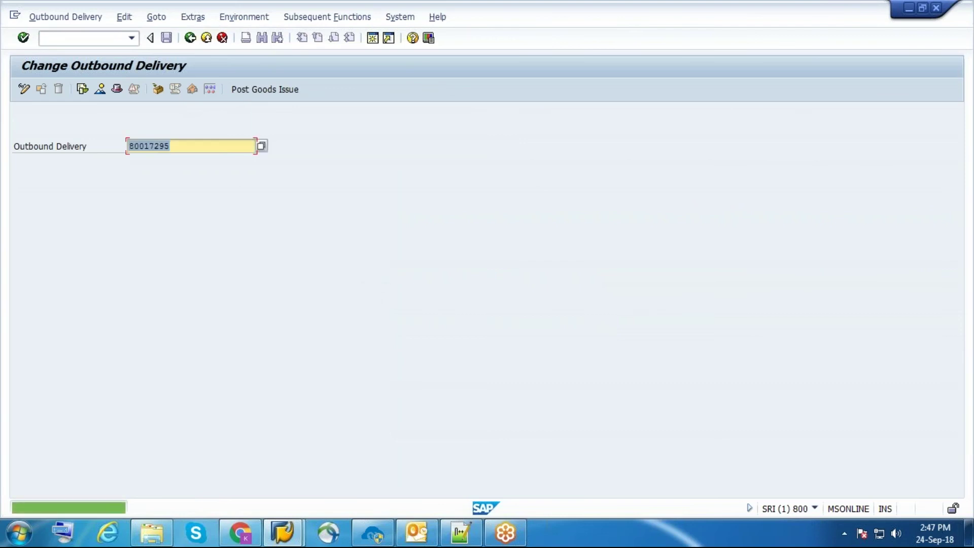
key(alt+Tab)
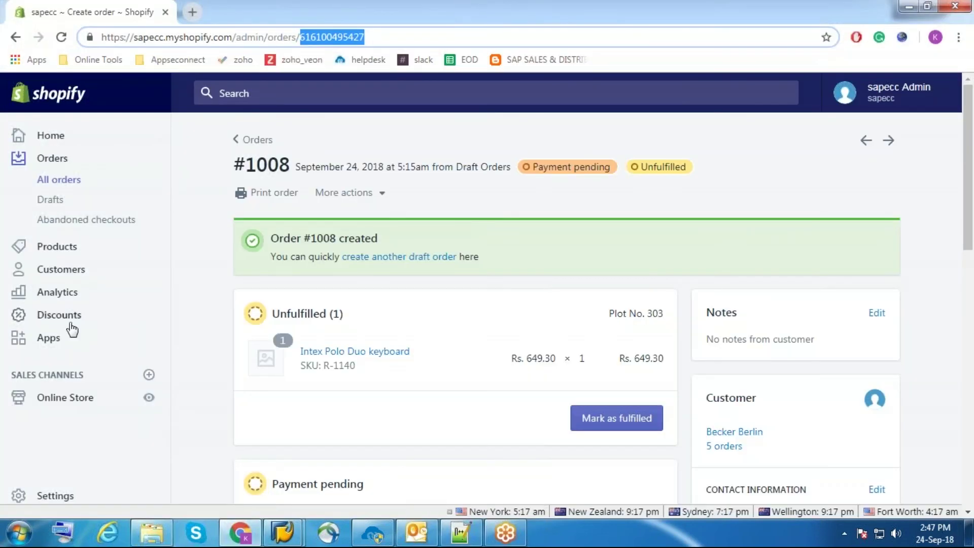
Reload the Shopify order to check its fulfilment status.
click(61, 39)
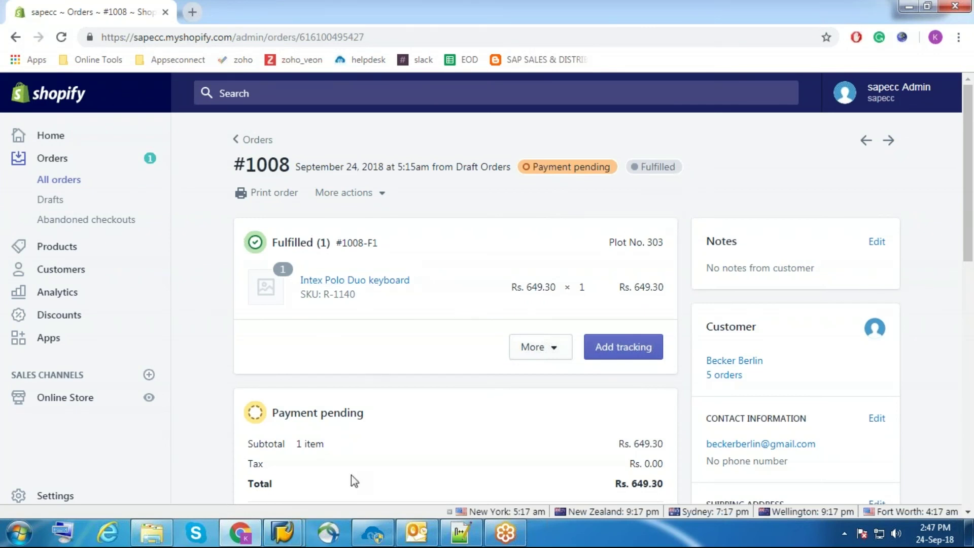
Switch to SAP, leave Change Outbound Delivery, and create and save a billing document for the delivery.
mouse_move(282, 533)
click(327, 483)
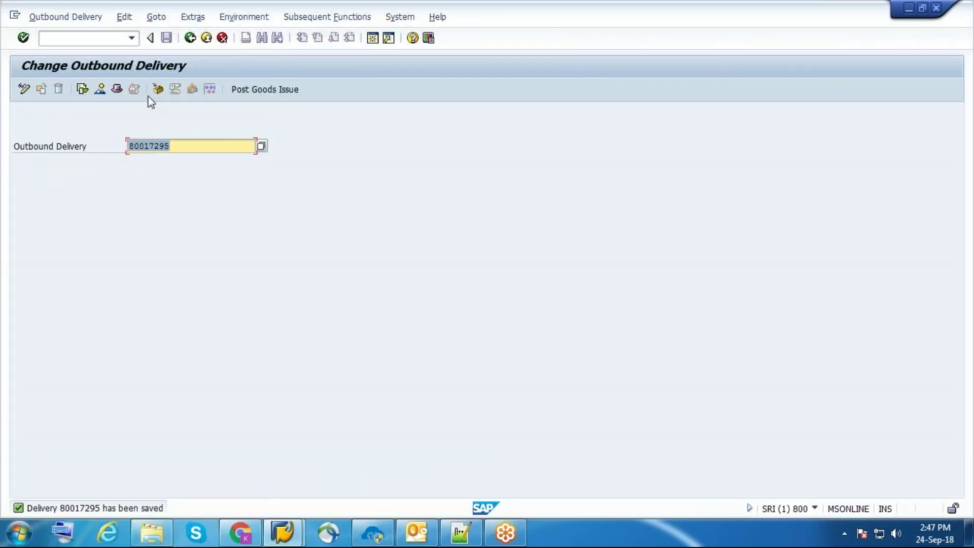
click(188, 38)
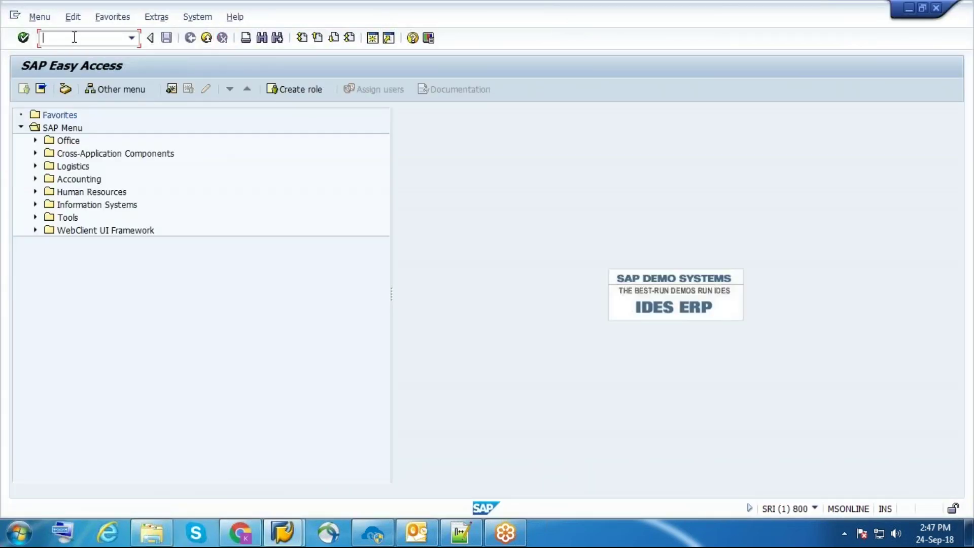
key(Return)
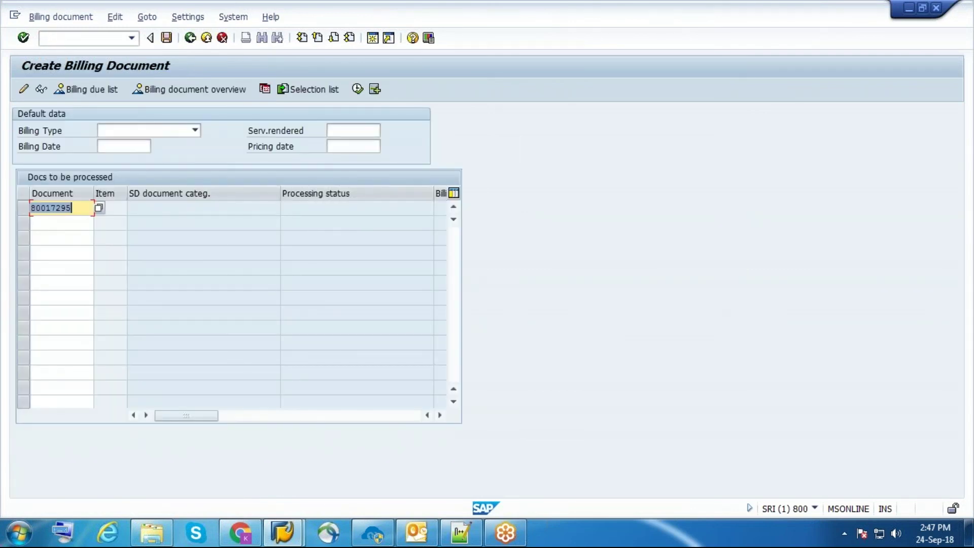
click(167, 38)
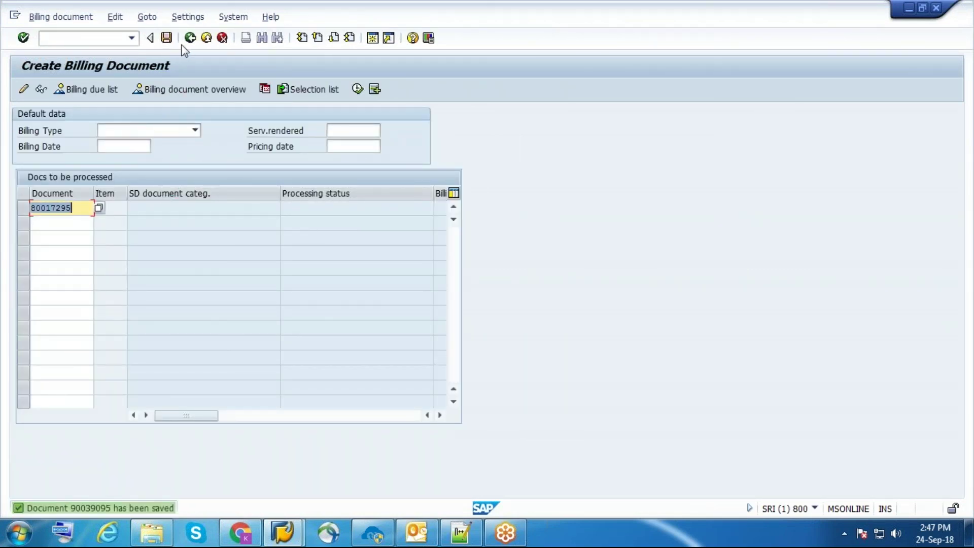
Switch back to Shopify and reload the order to check its payment status.
click(240, 532)
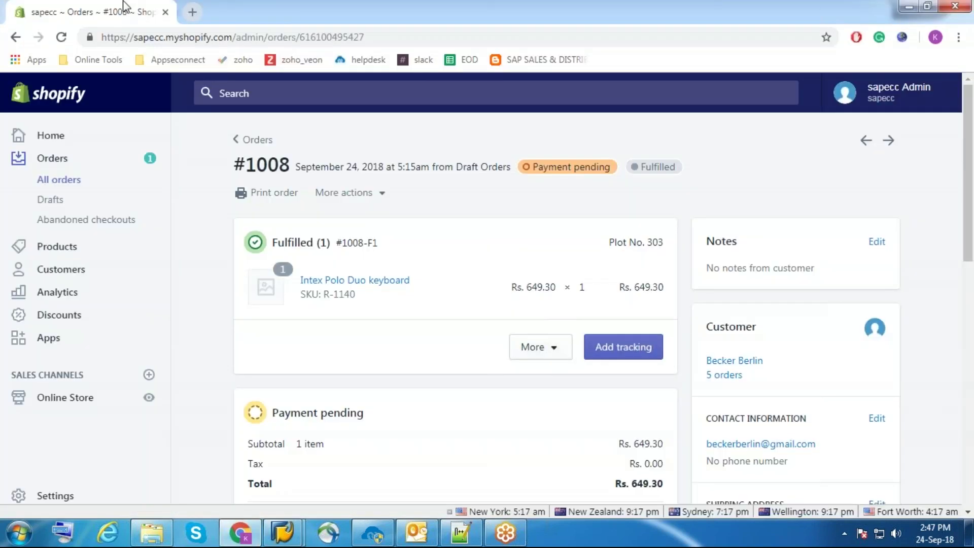
click(61, 37)
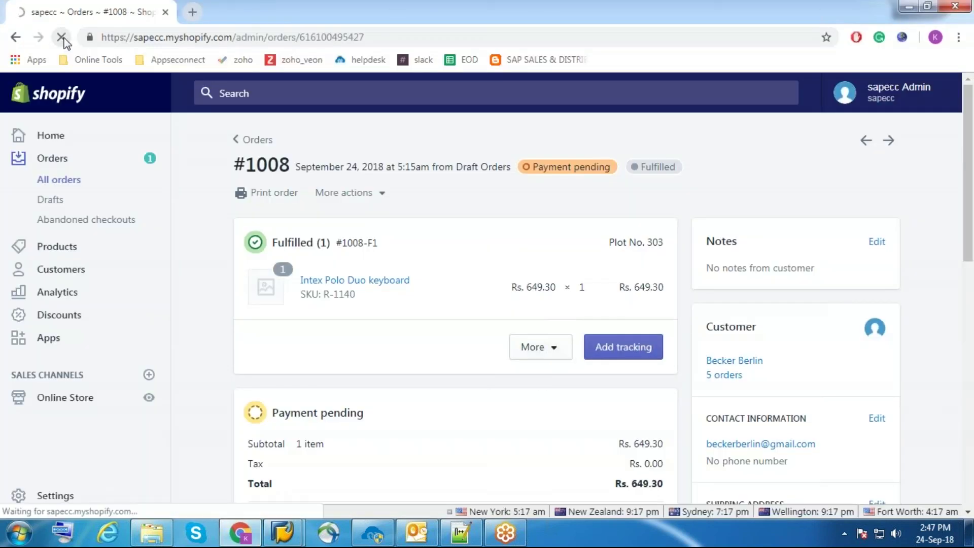